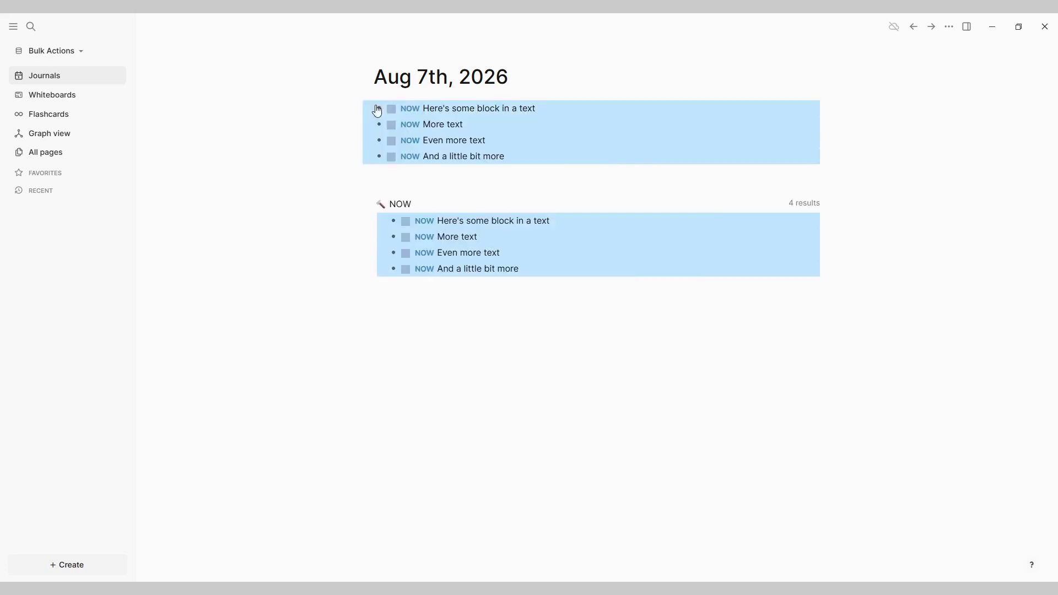
Rotate the TODO state of all four NOW blocks to done, and rotate the same four blocks once more.
{"action": "right_click", "coordinate": [557, 153]}
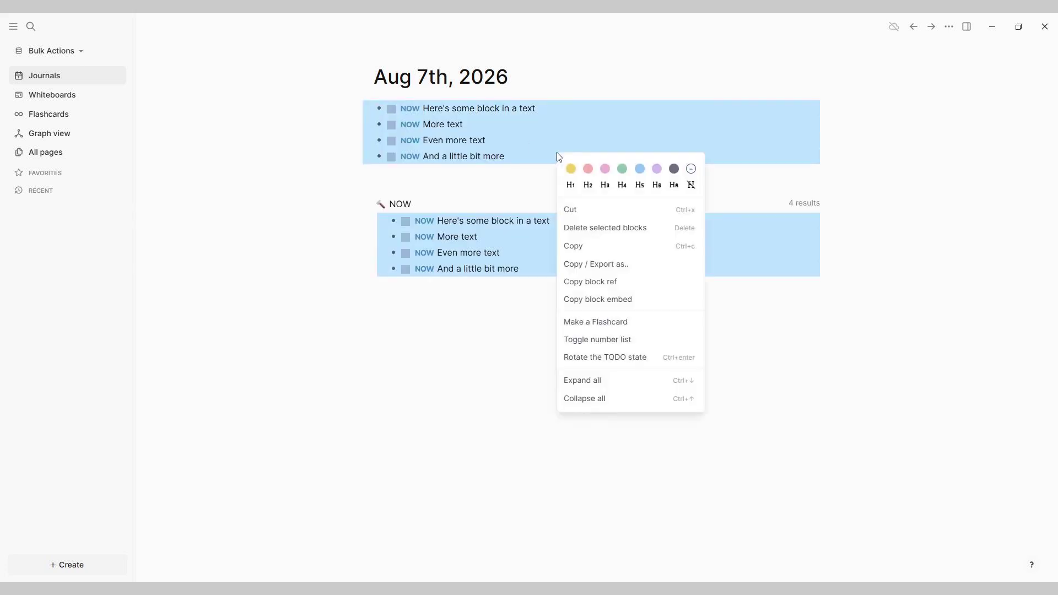
{"action": "left_click", "coordinate": [598, 357]}
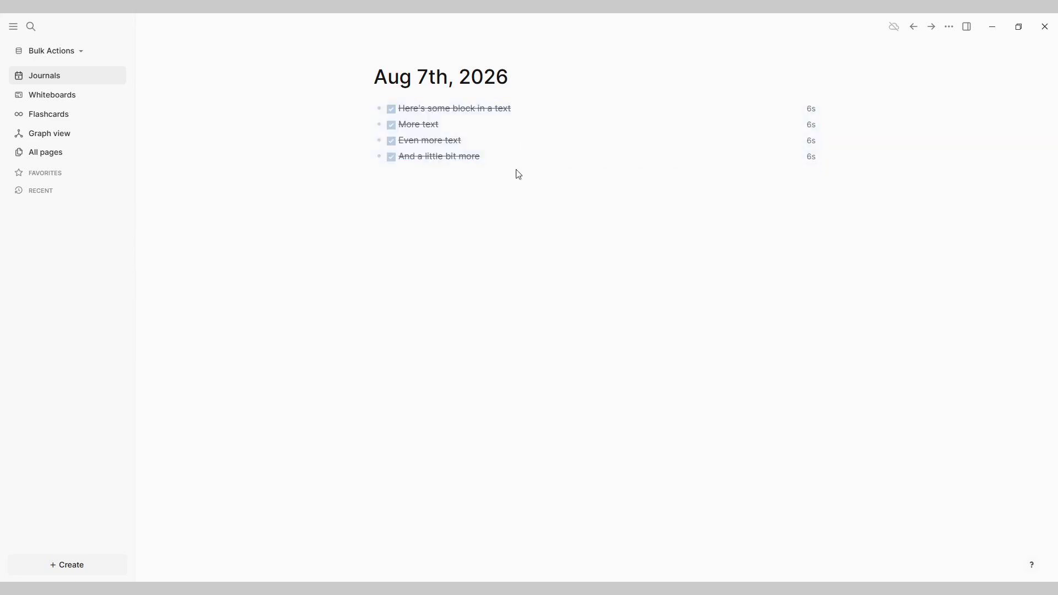
{"action": "left_click_drag", "start_coordinate": [533, 156], "coordinate": [392, 110]}
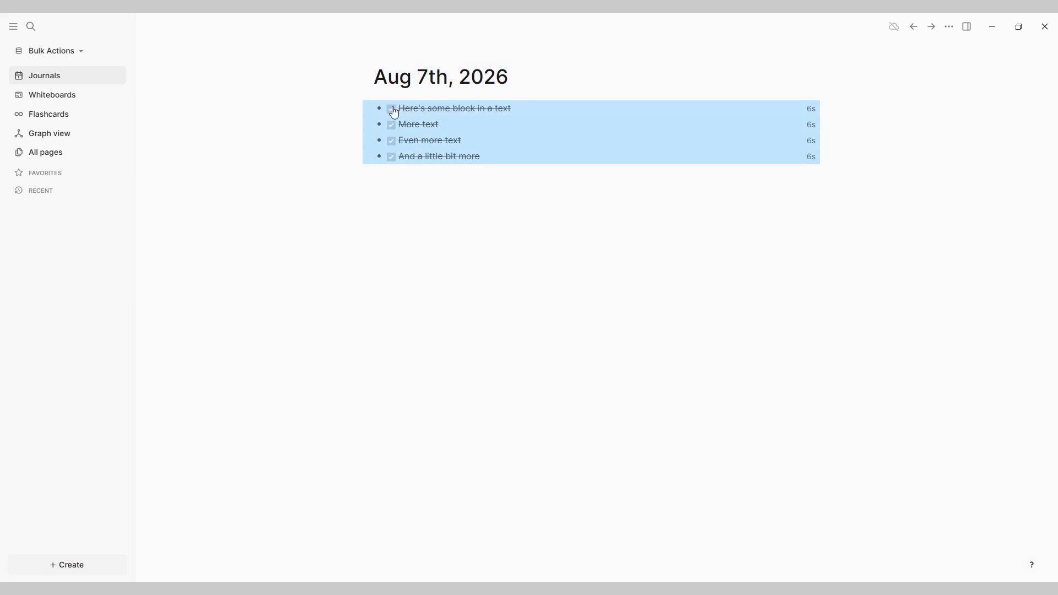
{"action": "right_click", "coordinate": [528, 138]}
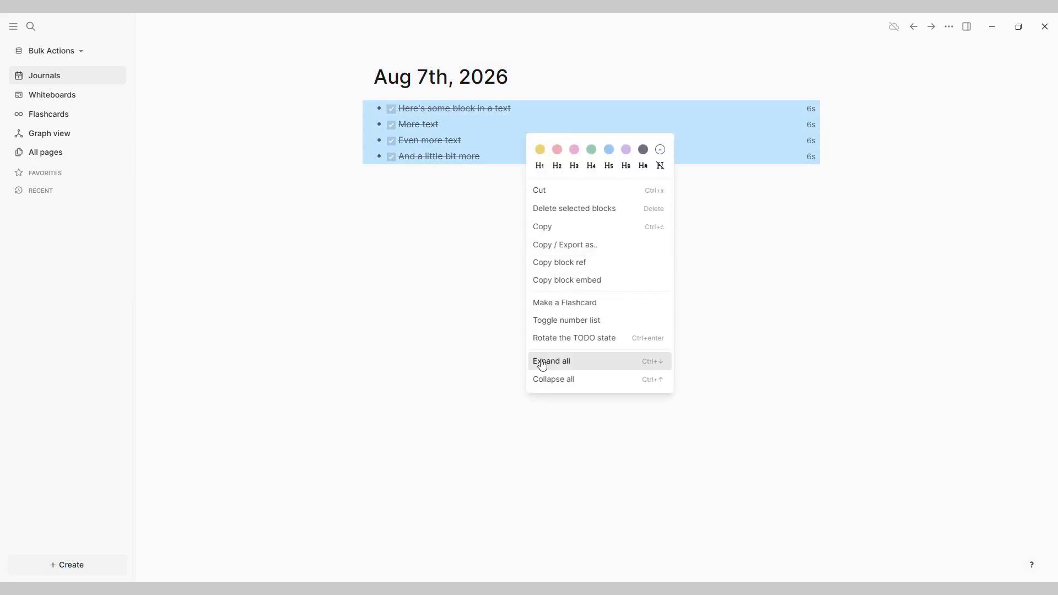
{"action": "left_click", "coordinate": [563, 340]}
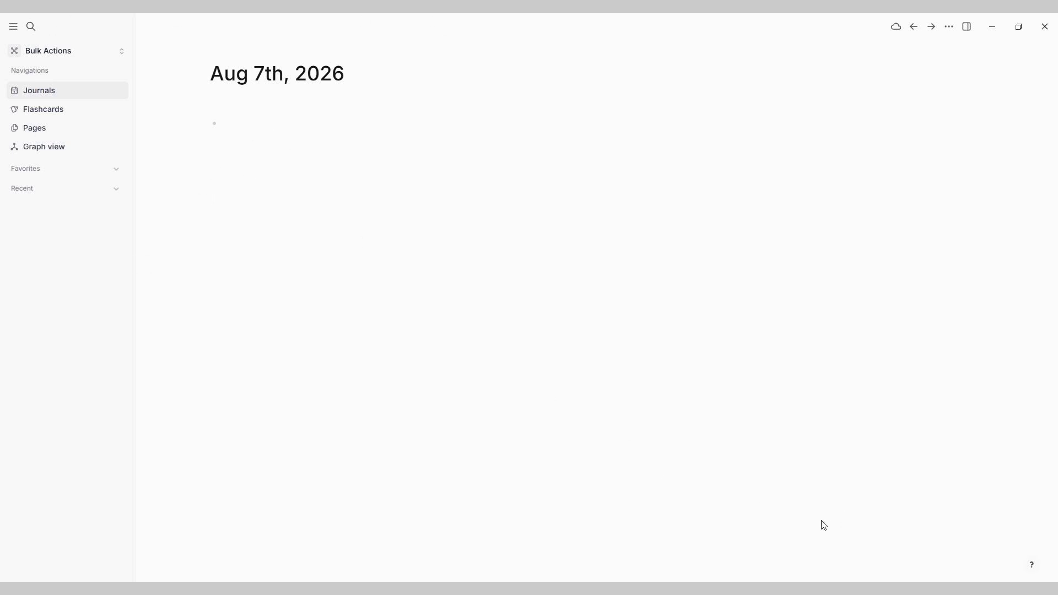
Write three journal blocks: "Cool thing", "Oh yeah just remembered this other thing" and "Something something purple monkey dishwasher".
{"action": "type", "text": "Cool thing"}
{"action": "type", "text": "Oh yeah just remembere"}
{"action": "type", "text": "d this other th"}
{"action": "type", "text": "ing"}
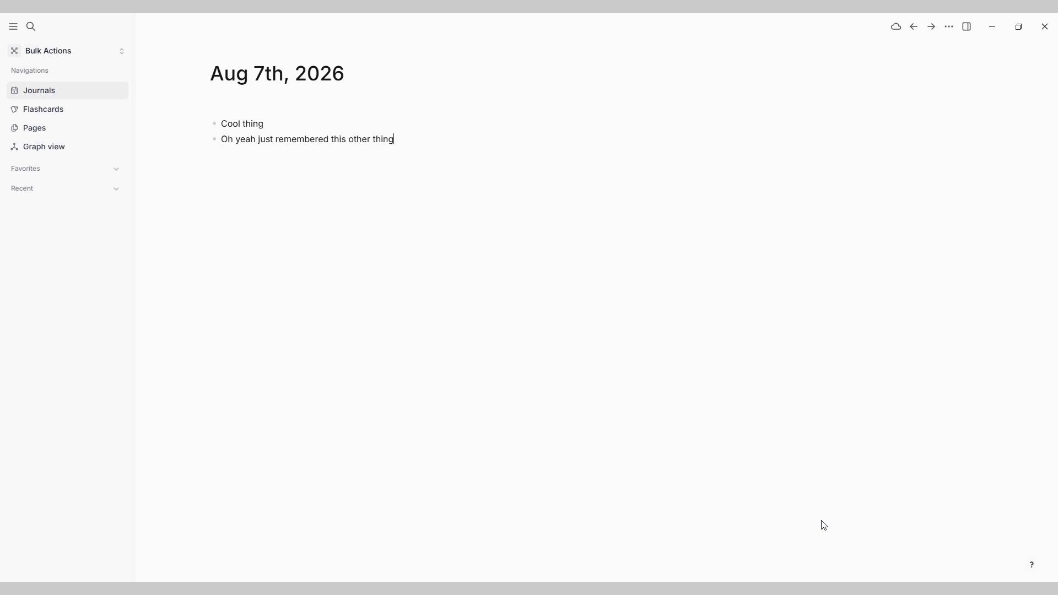
{"action": "type", "text": "omething something purple monkey dishwasher"}
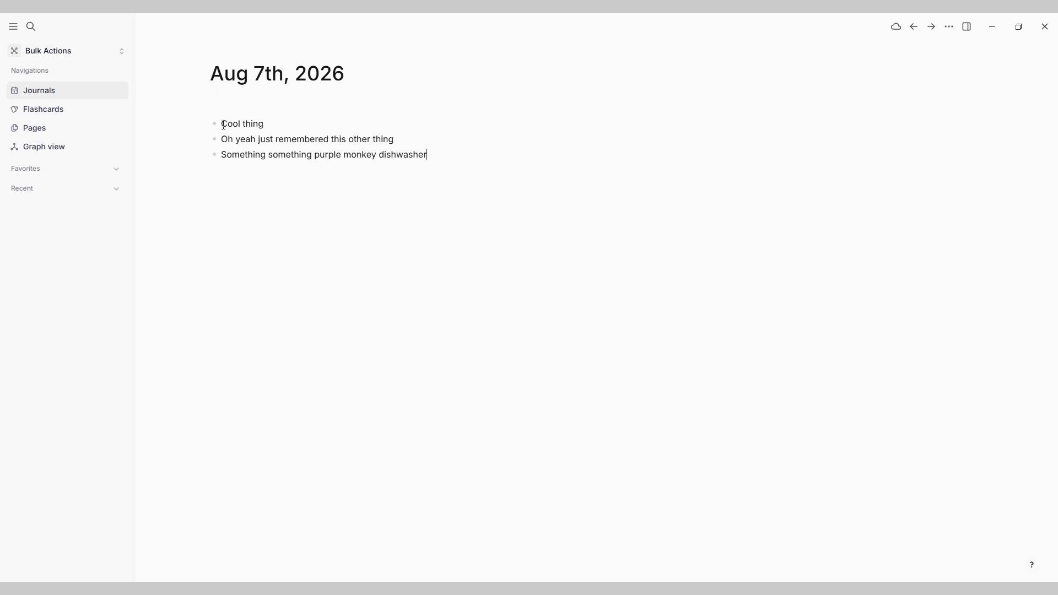
Try to tag all three journal blocks as Comment, and refresh the journal by switching to the graph view and back.
{"action": "left_click_drag", "start_coordinate": [230, 127], "coordinate": [313, 156]}
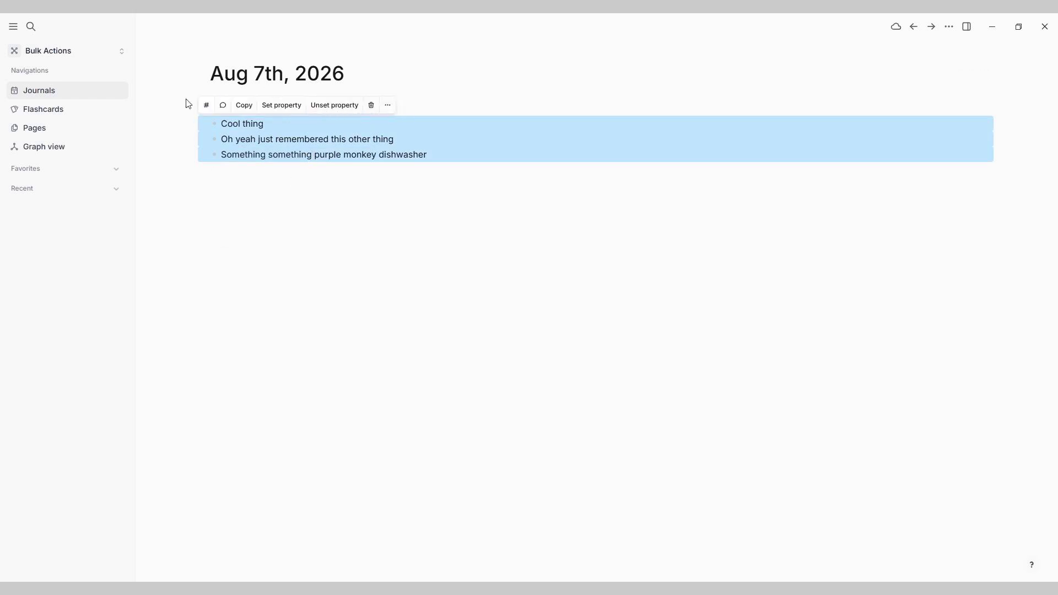
{"action": "left_click", "coordinate": [206, 106]}
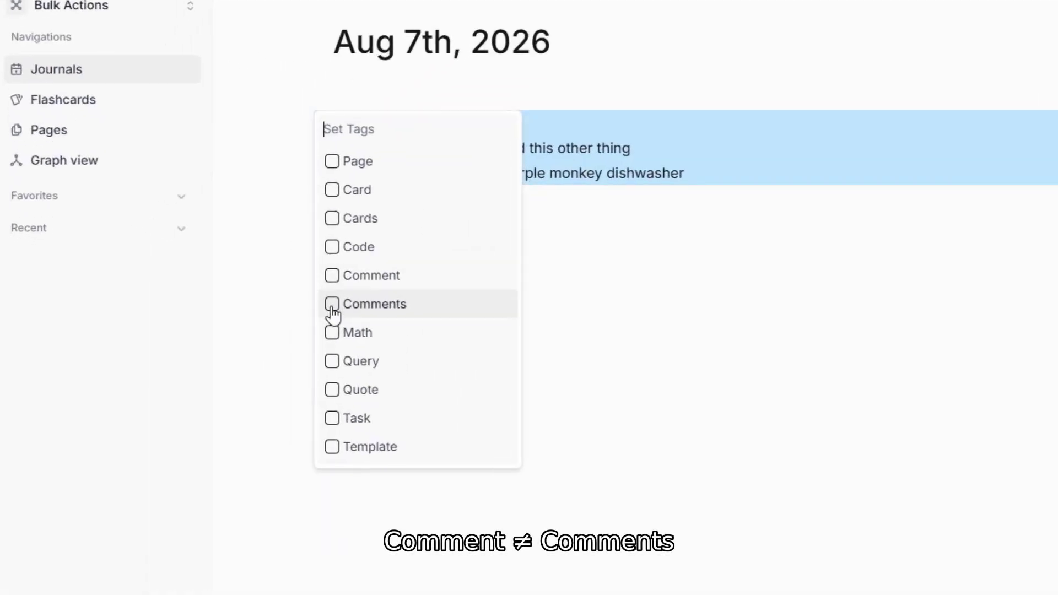
{"action": "left_click", "coordinate": [332, 279]}
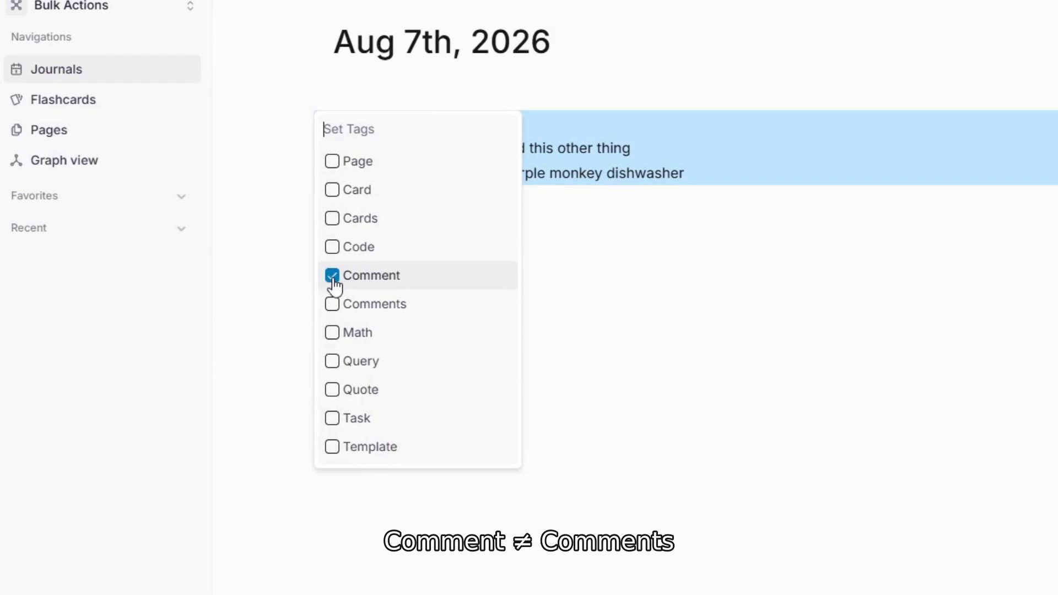
{"action": "left_click", "coordinate": [486, 139]}
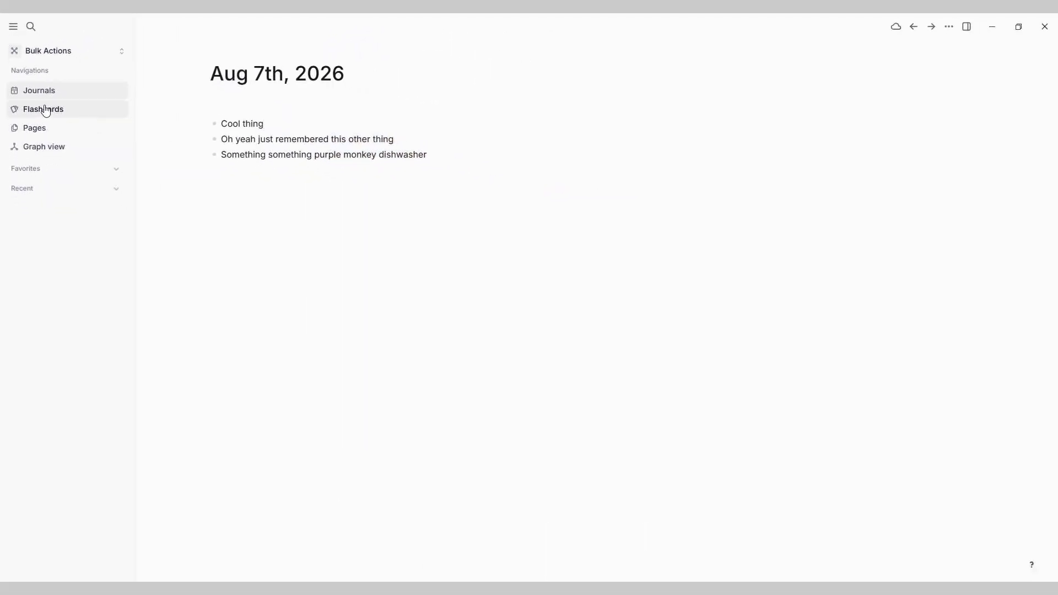
{"action": "left_click", "coordinate": [46, 149]}
{"action": "left_click", "coordinate": [61, 92]}
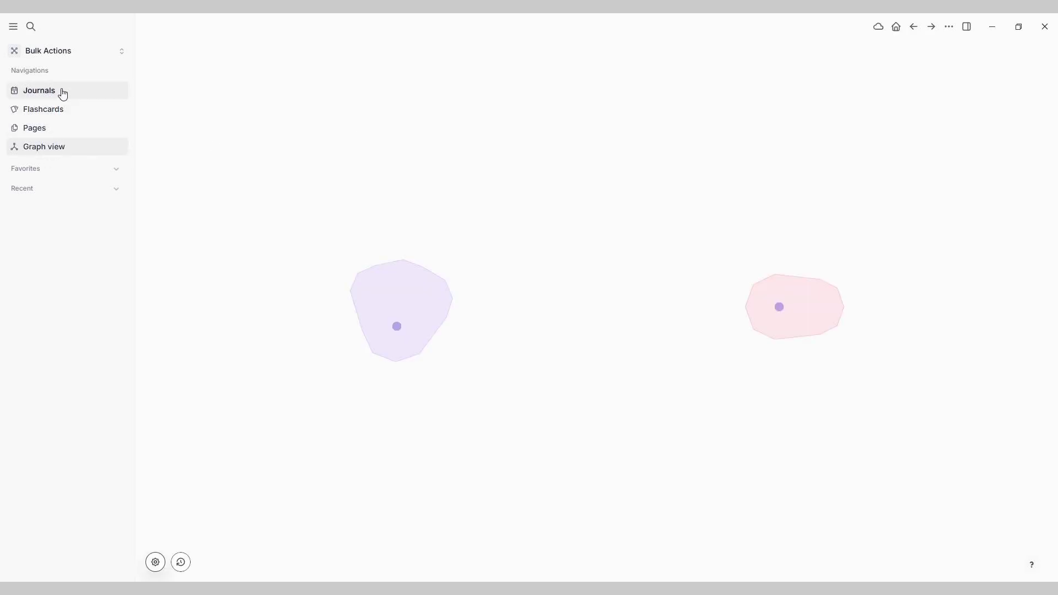
Apply the Comments tag to all three journal blocks at once.
{"action": "left_click_drag", "start_coordinate": [432, 156], "coordinate": [276, 140]}
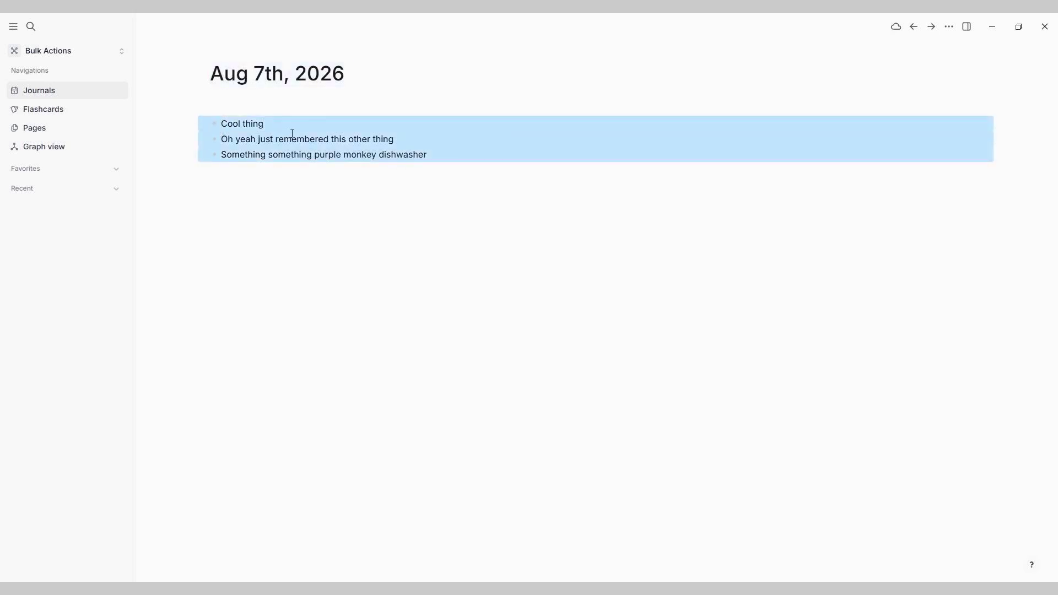
{"action": "right_click", "coordinate": [446, 133]}
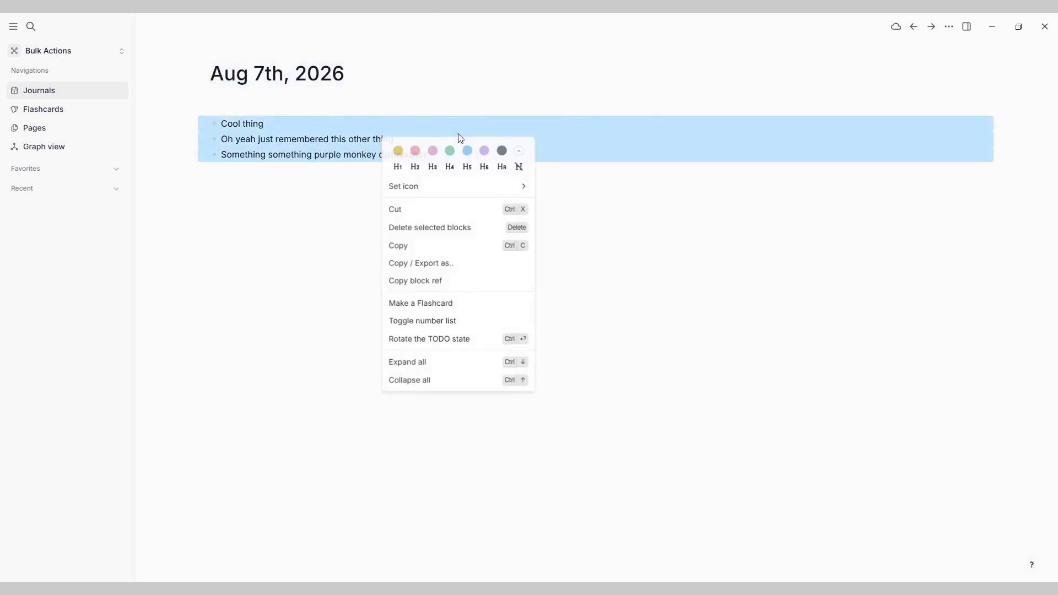
{"action": "left_click", "coordinate": [208, 106]}
{"action": "left_click_drag", "start_coordinate": [220, 122], "coordinate": [430, 154]}
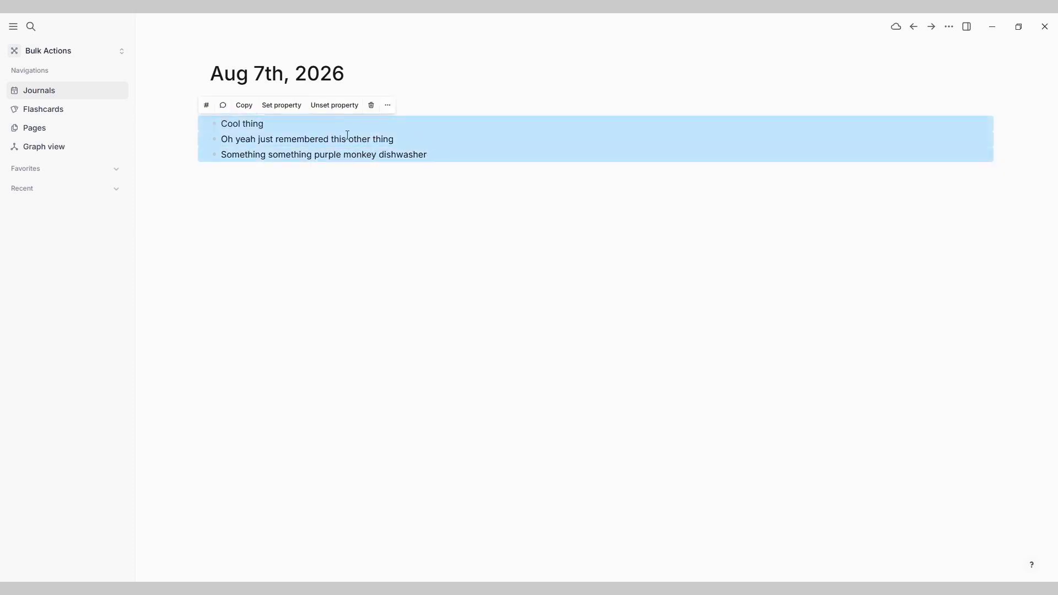
{"action": "left_click", "coordinate": [209, 105]}
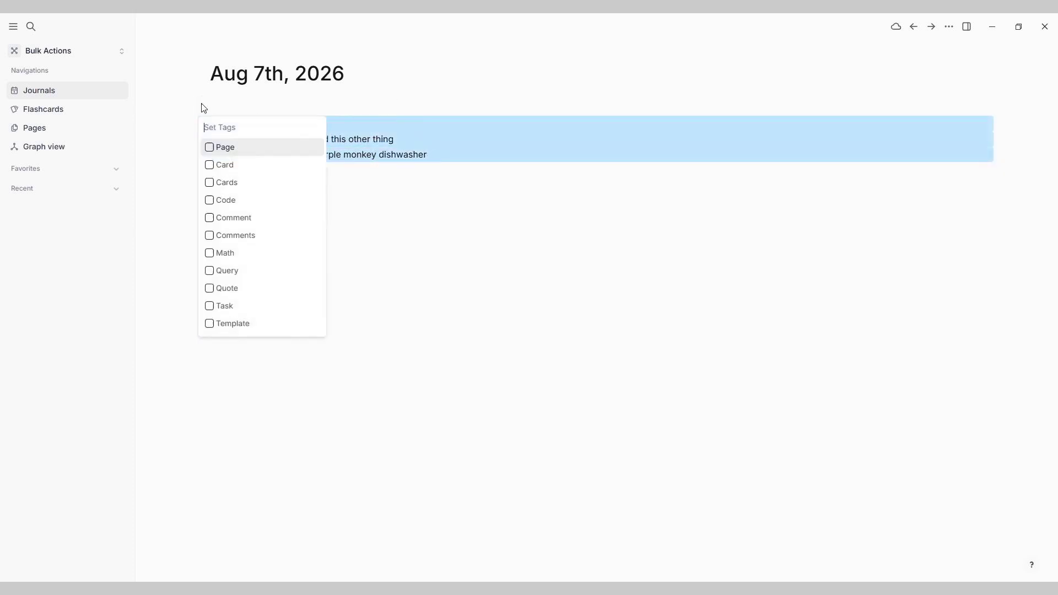
{"action": "left_click", "coordinate": [210, 236]}
{"action": "left_click", "coordinate": [455, 50]}
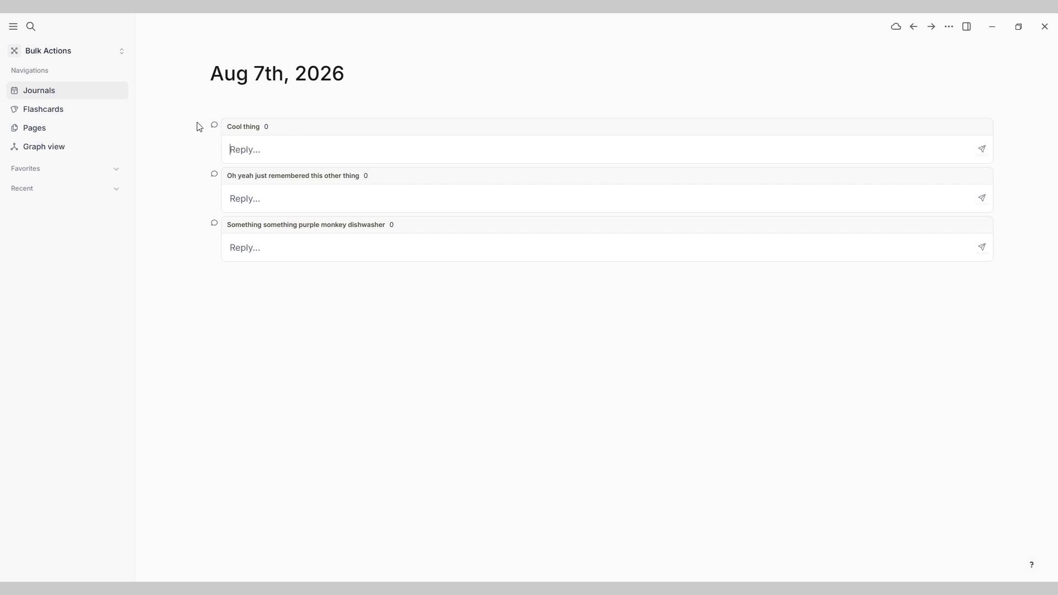
Select all three comment blocks and check which tags are set on them.
{"action": "left_click_drag", "start_coordinate": [298, 253], "coordinate": [325, 222]}
{"action": "key", "text": "Escape"}
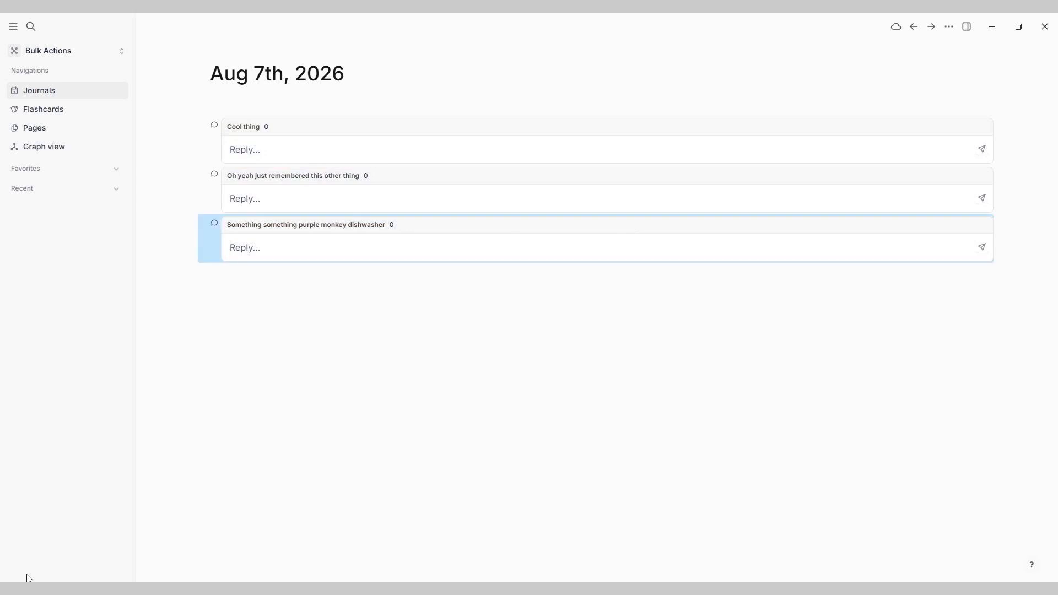
{"action": "key", "text": "shift+Up"}
{"action": "key", "text": "shift+Up"}
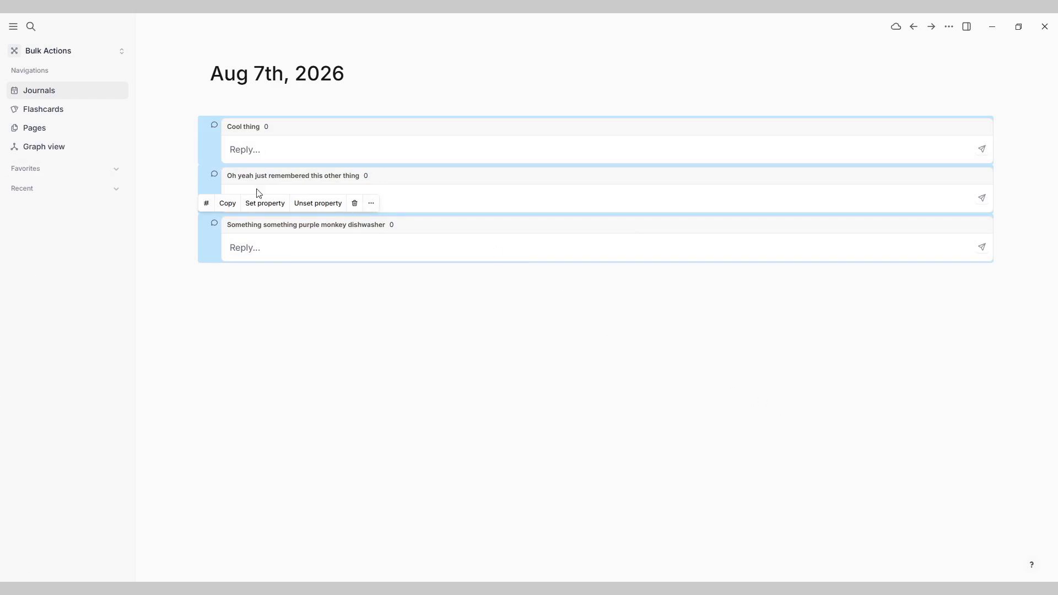
{"action": "left_click", "coordinate": [206, 202]}
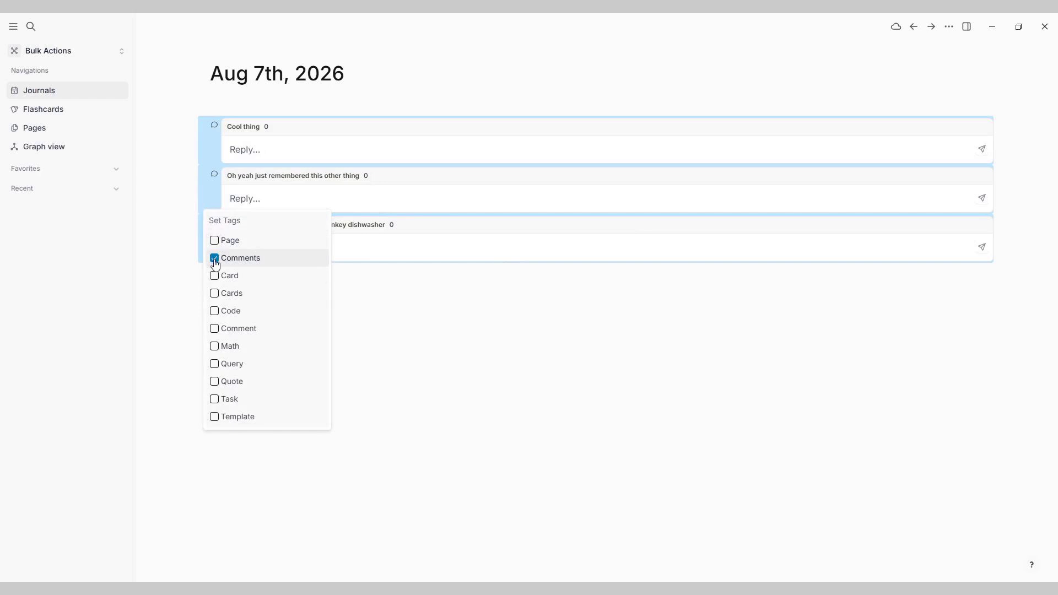
{"action": "left_click", "coordinate": [166, 90]}
Look through the "Cool thing" block's options, view the block in the sidebar, and close it there.
{"action": "right_click", "coordinate": [214, 130]}
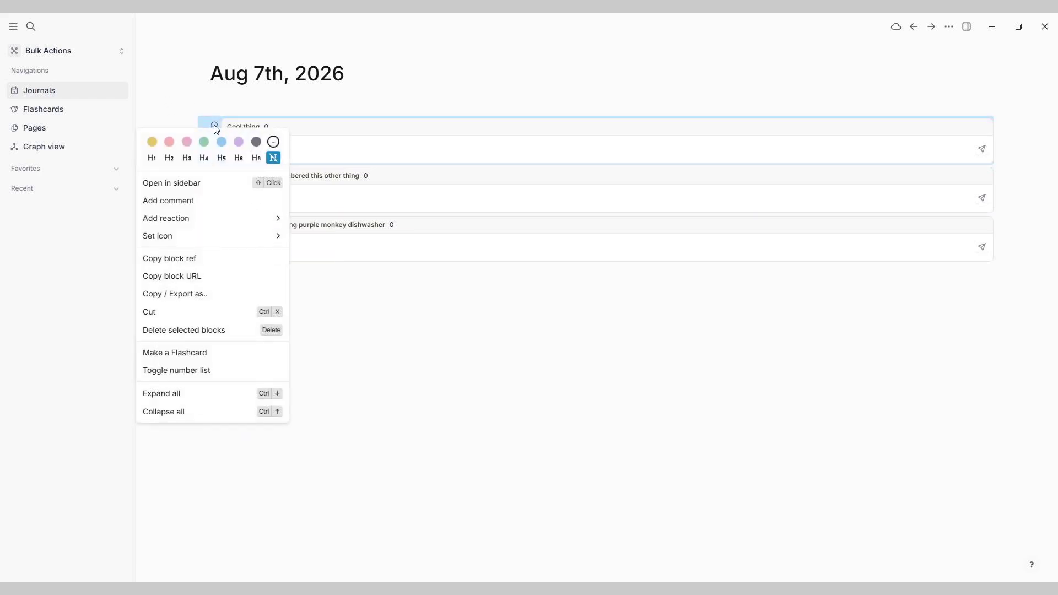
{"action": "left_click", "coordinate": [178, 88]}
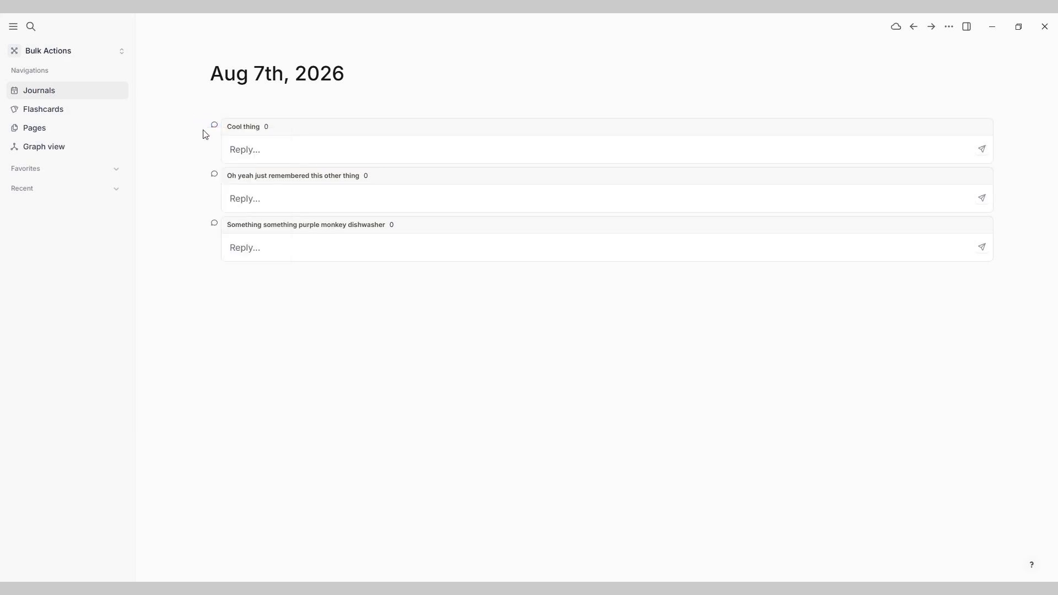
{"action": "left_click", "coordinate": [214, 126], "text": "shift"}
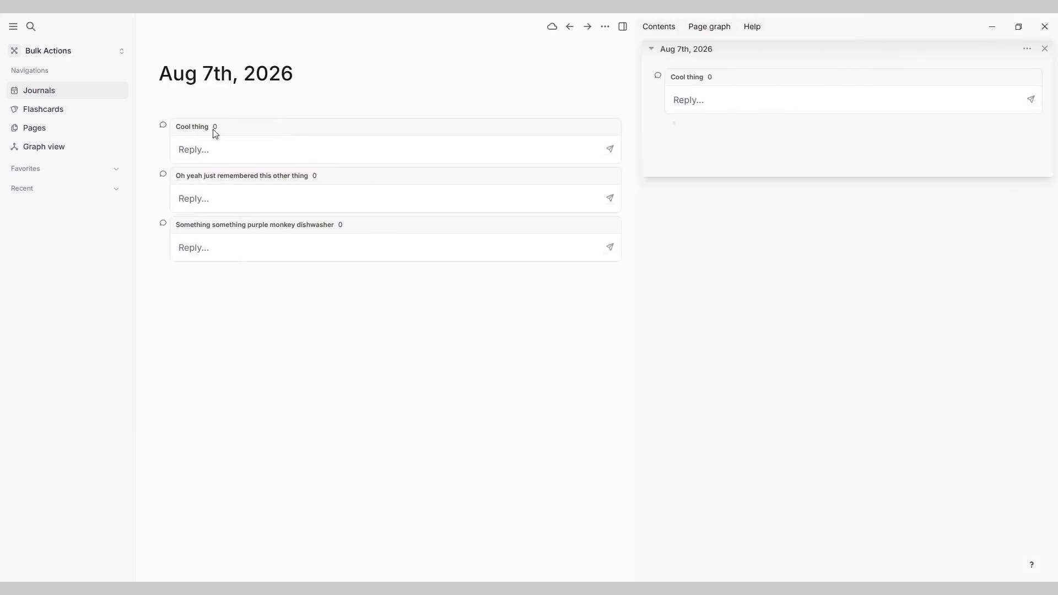
{"action": "left_click", "coordinate": [1045, 49]}
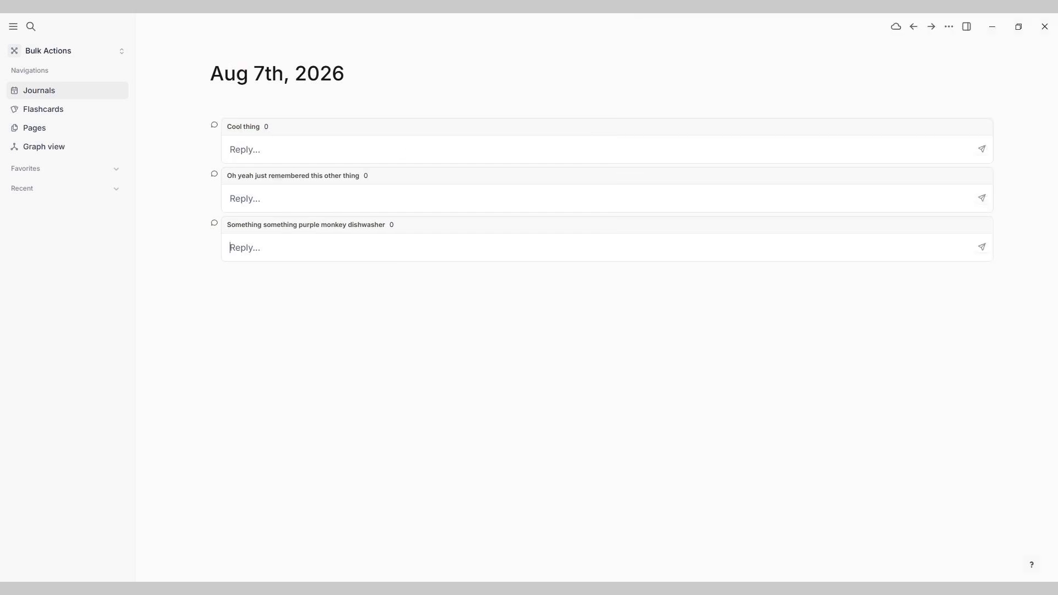
Select all three comment blocks together and remove their Comments tag.
{"action": "left_click", "coordinate": [245, 248]}
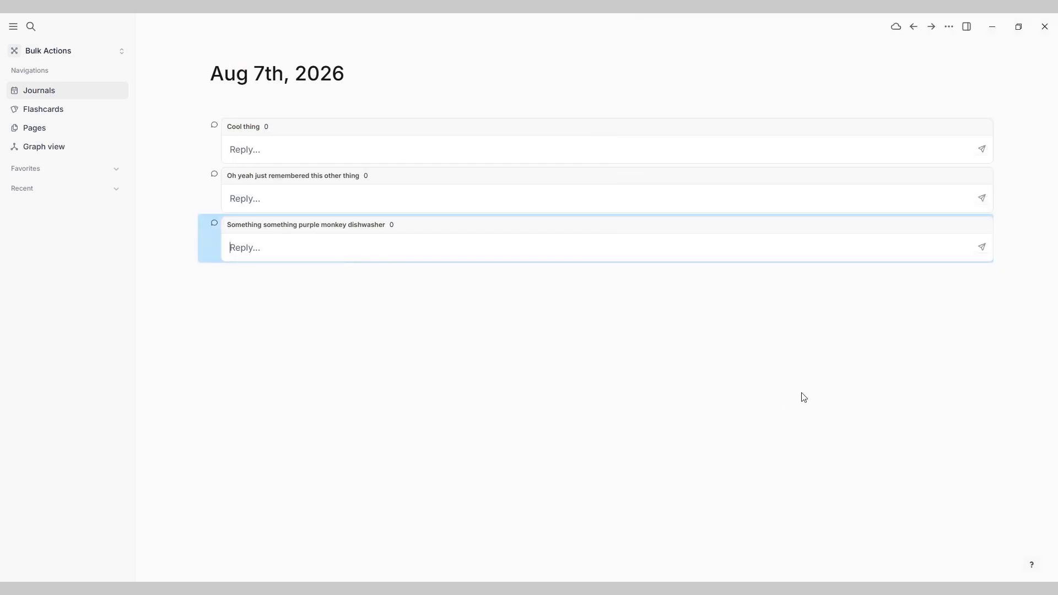
{"action": "left_click", "coordinate": [246, 276]}
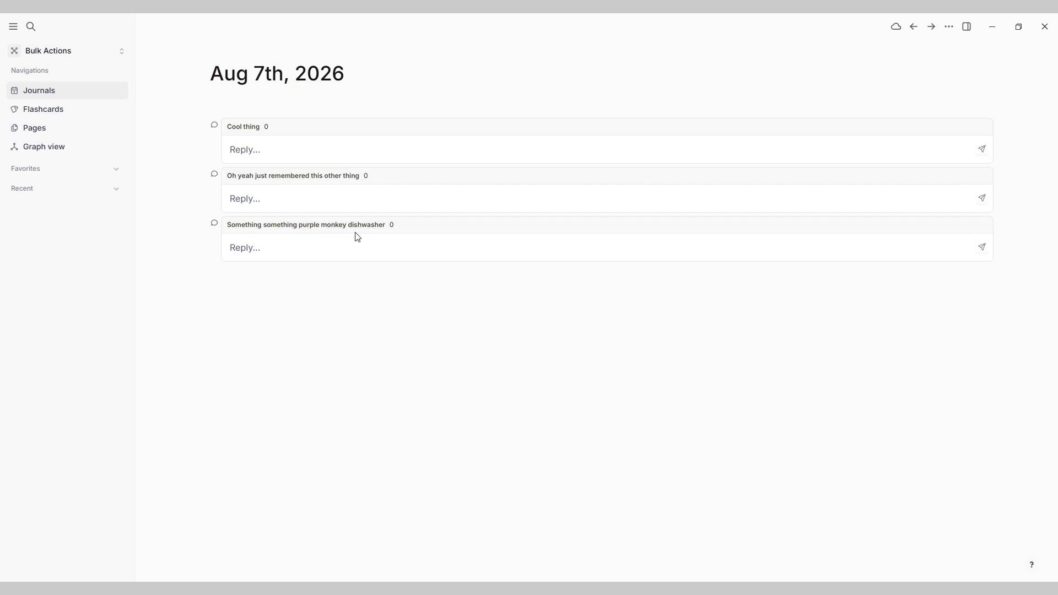
{"action": "key", "text": "Escape"}
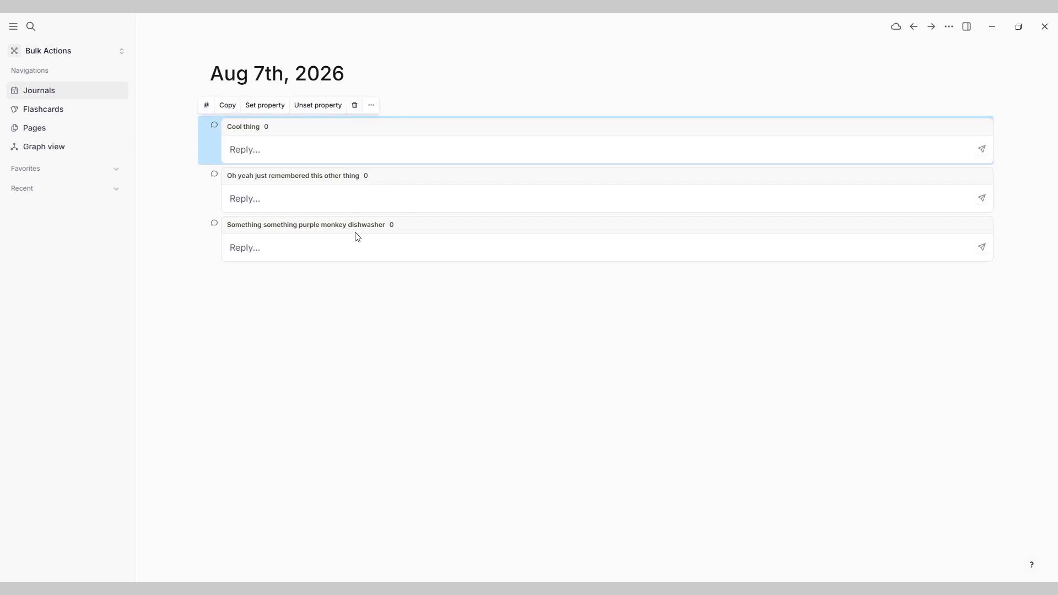
{"action": "key", "text": "shift+Down"}
{"action": "key", "text": "shift+Down"}
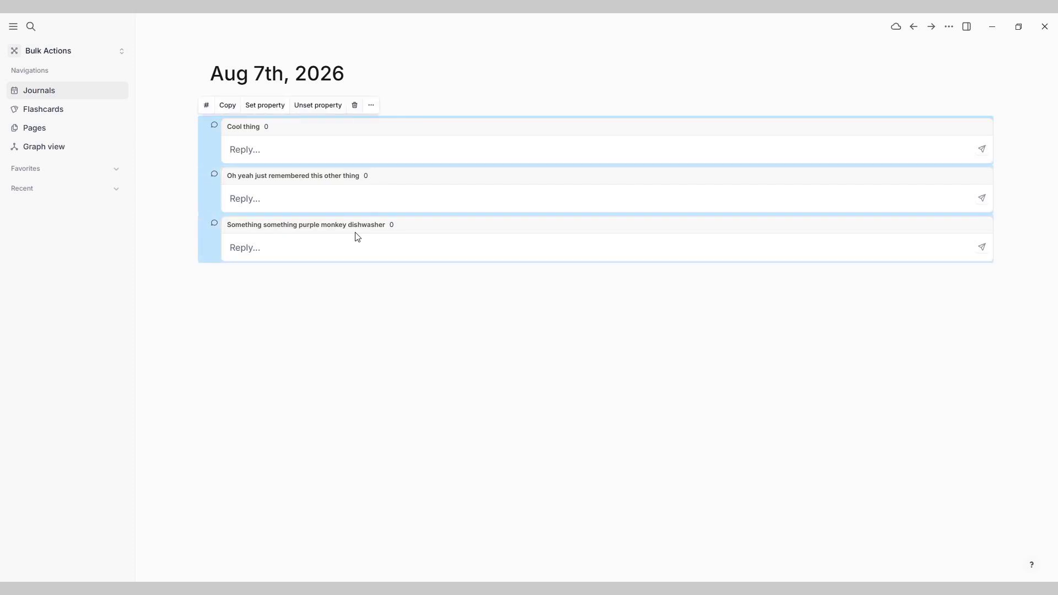
{"action": "left_click", "coordinate": [205, 110]}
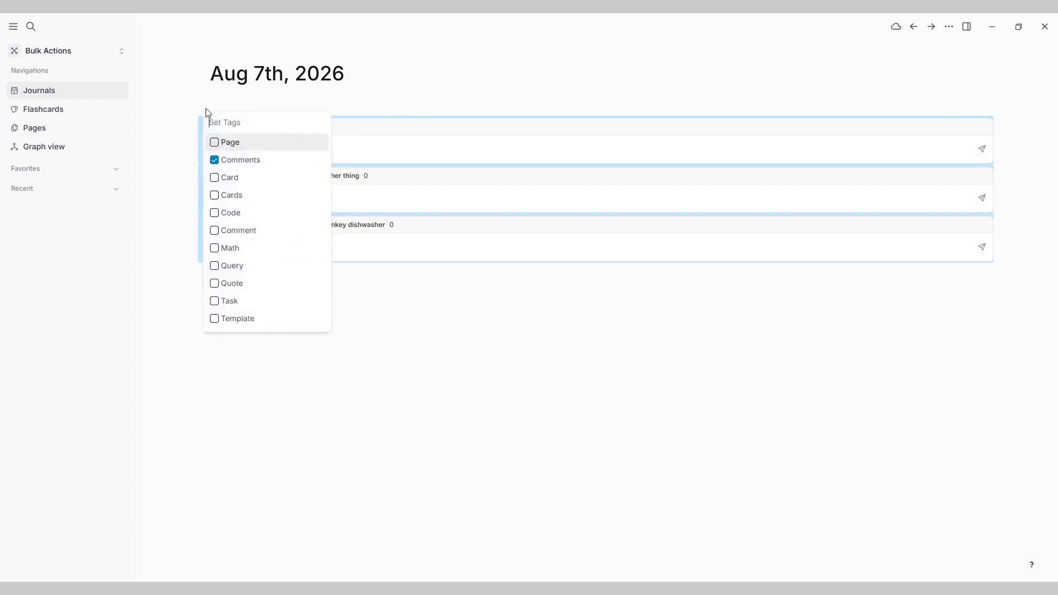
{"action": "left_click", "coordinate": [215, 159]}
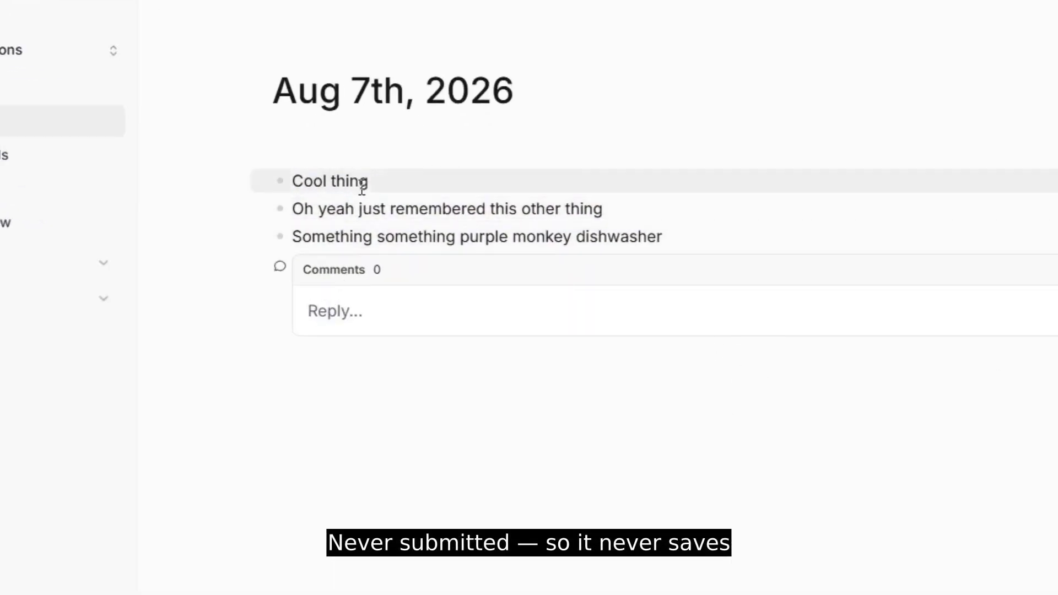
Draft the reply "We're leaving a comment about all three blocks above." in the Comments block below the three blocks.
{"action": "left_click", "coordinate": [338, 318]}
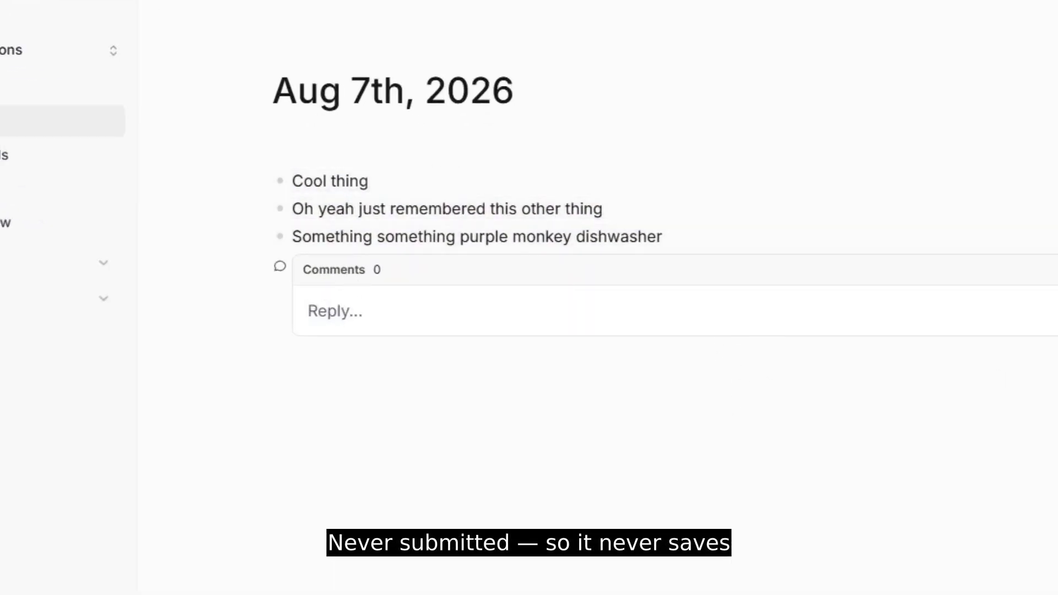
{"action": "type", "text": "We're"}
{"action": "key", "text": "BackSpace"}
{"action": "key", "text": "BackSpace"}
{"action": "key", "text": "BackSpace"}
{"action": "key", "text": "BackSpace"}
{"action": "type", "text": "'re leaving a comment on"}
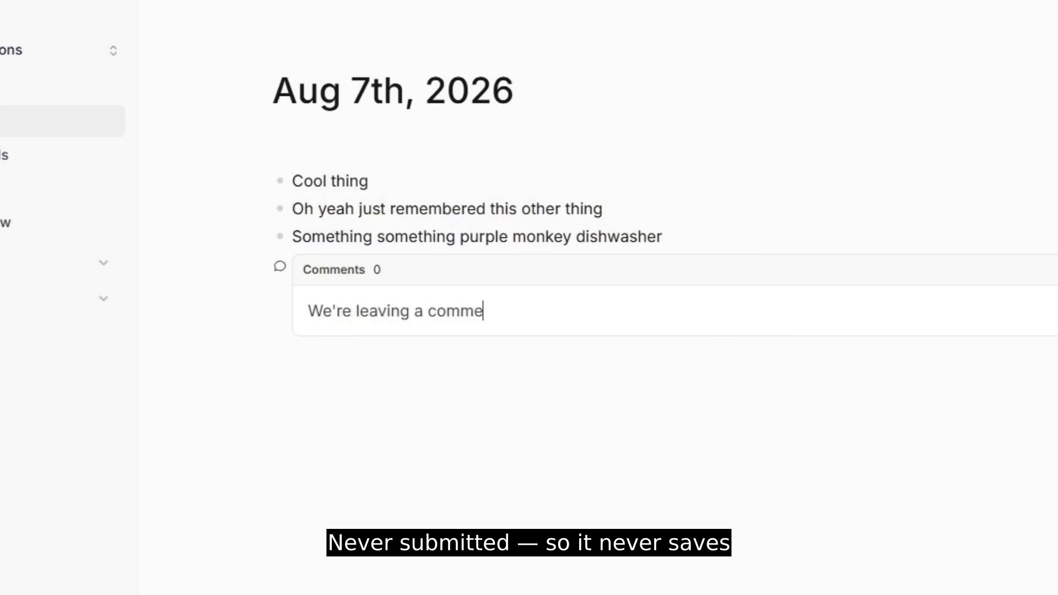
{"action": "key", "text": "BackSpace"}
{"action": "key", "text": "BackSpace"}
{"action": "key", "text": "BackSpace"}
{"action": "type", "text": "about all the"}
{"action": "key", "text": "BackSpace"}
{"action": "type", "text": "ree "}
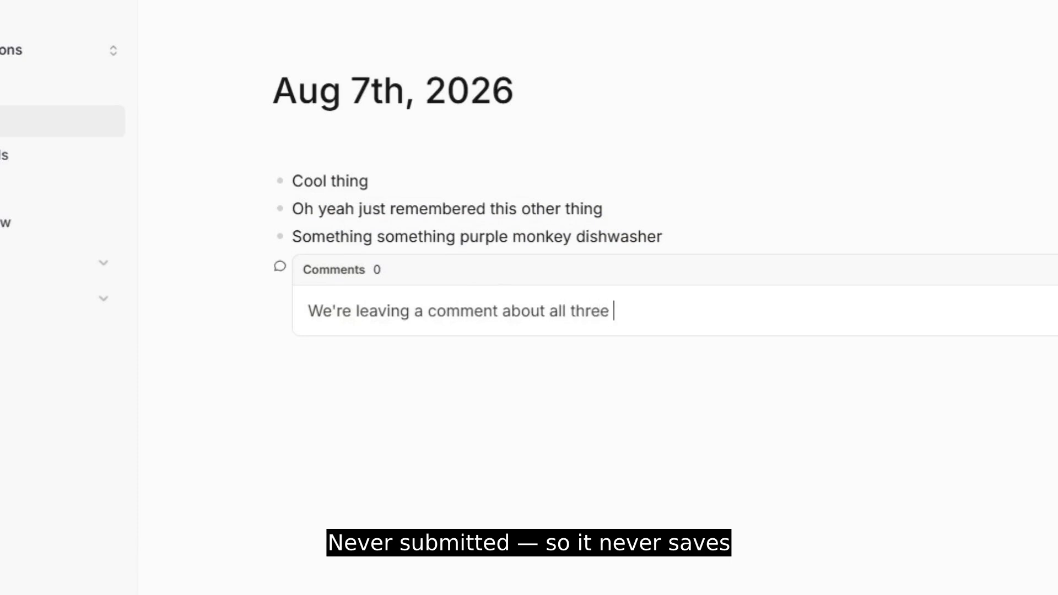
{"action": "type", "text": "blocks above"}
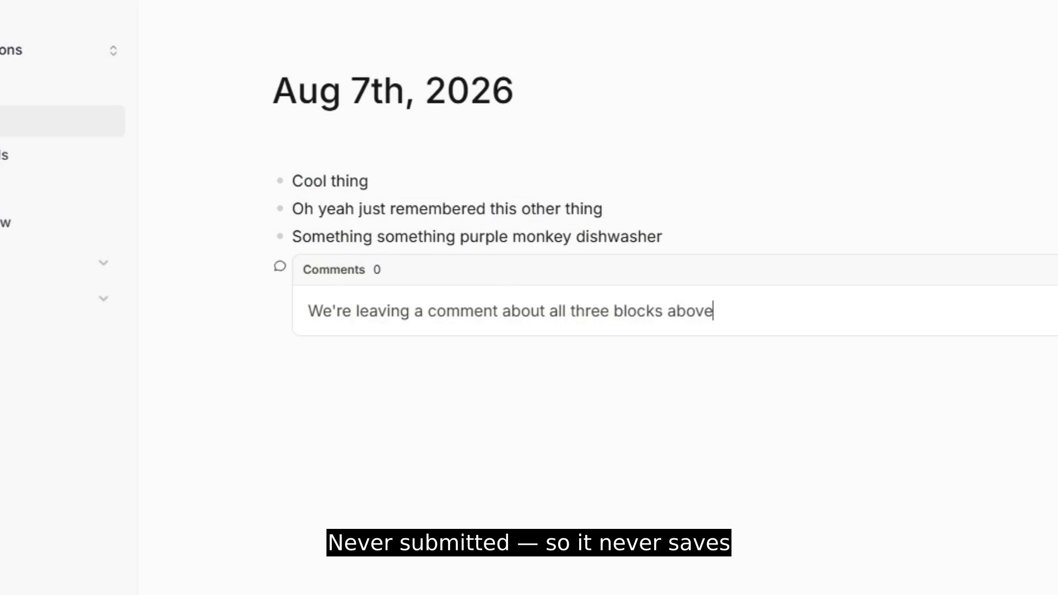
{"action": "type", "text": "."}
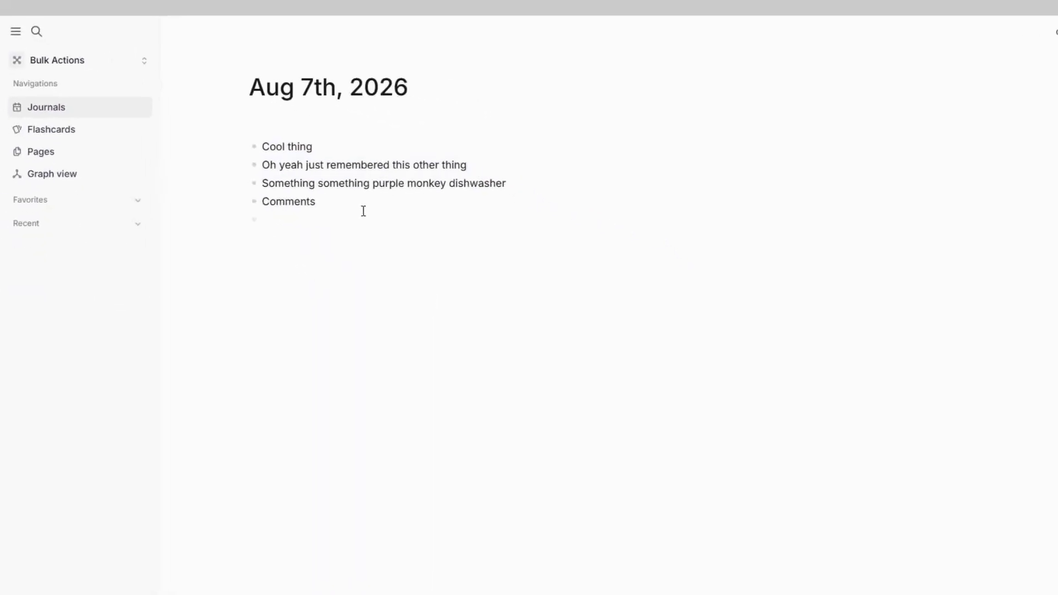
Add a shared comment block to the three blocks above Comments and leave its reply empty.
{"action": "left_click_drag", "start_coordinate": [309, 172], "coordinate": [229, 120]}
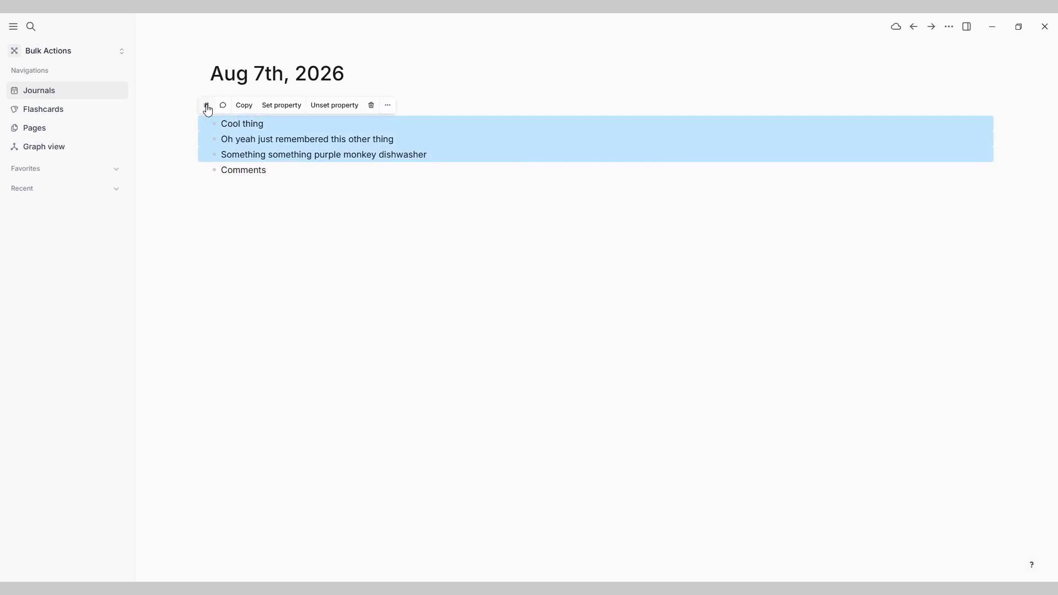
{"action": "left_click", "coordinate": [223, 107]}
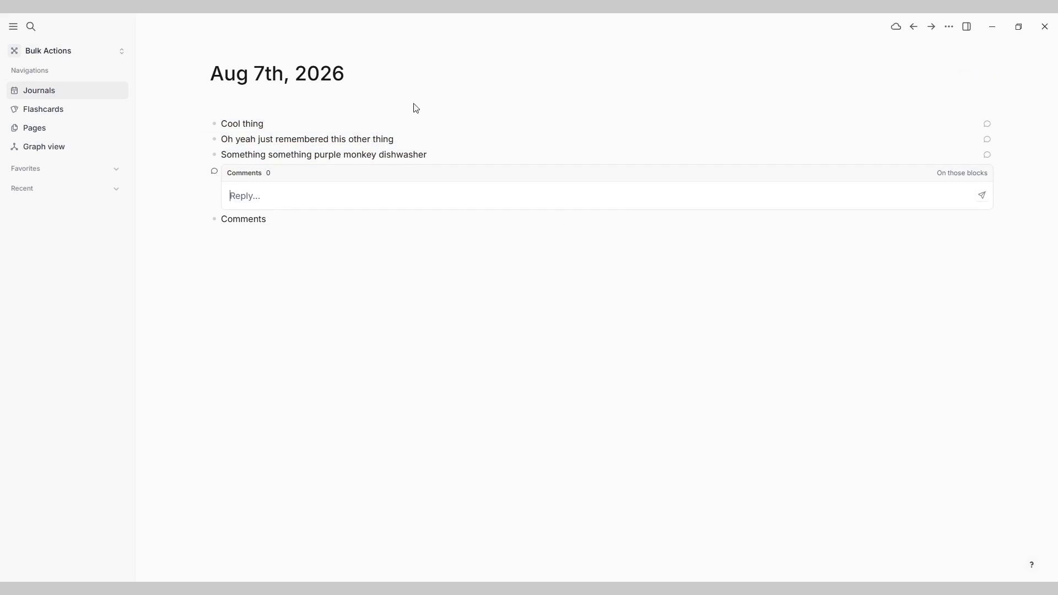
{"action": "left_click", "coordinate": [251, 194]}
{"action": "key", "text": "Escape"}
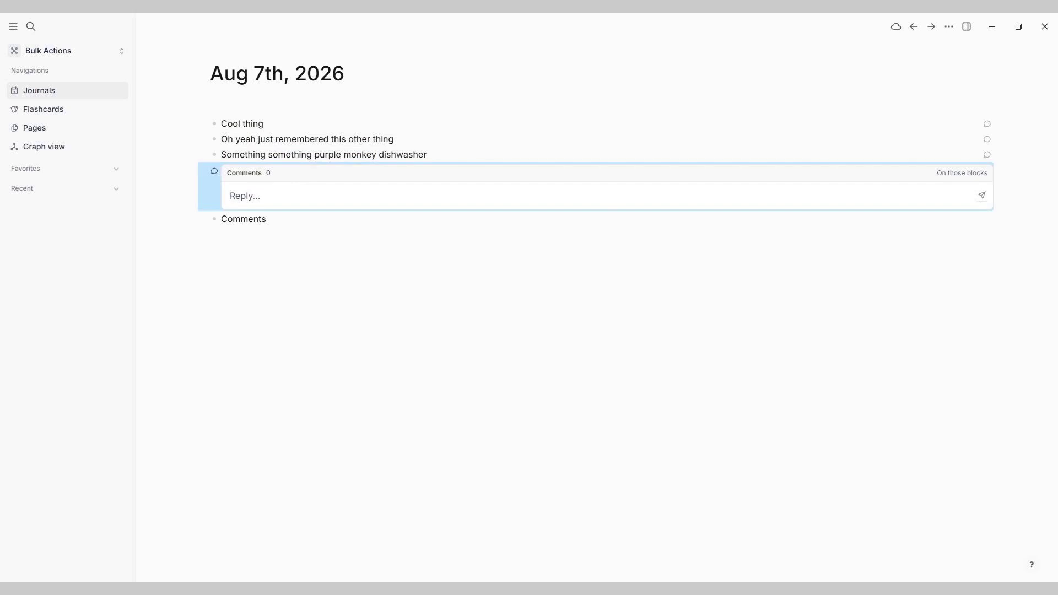
Select the new comment block together with the three blocks above it and remove their Comments tag.
{"action": "left_click_drag", "start_coordinate": [204, 174], "coordinate": [205, 124]}
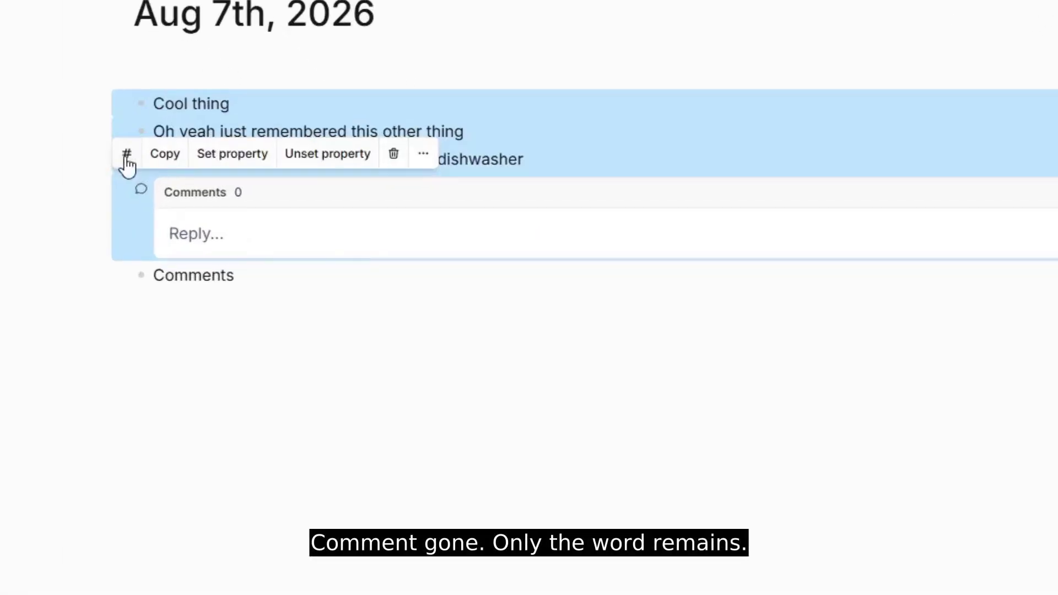
{"action": "left_click", "coordinate": [126, 155]}
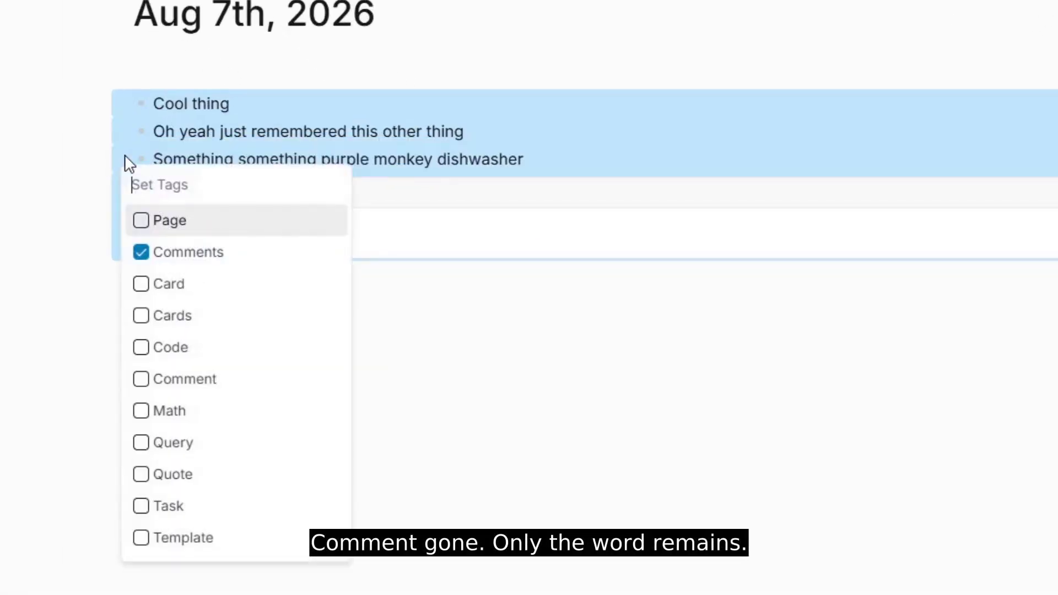
{"action": "left_click", "coordinate": [141, 253]}
{"action": "left_click", "coordinate": [244, 212]}
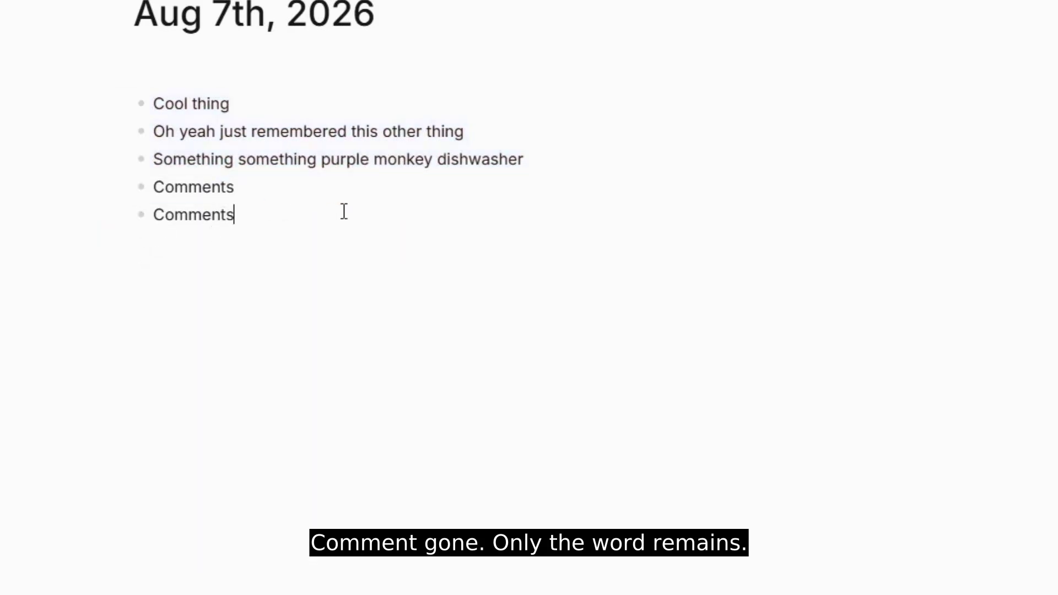
Set the Icon property of all five blocks at once to the green circle.
{"action": "left_click_drag", "start_coordinate": [225, 209], "coordinate": [145, 195]}
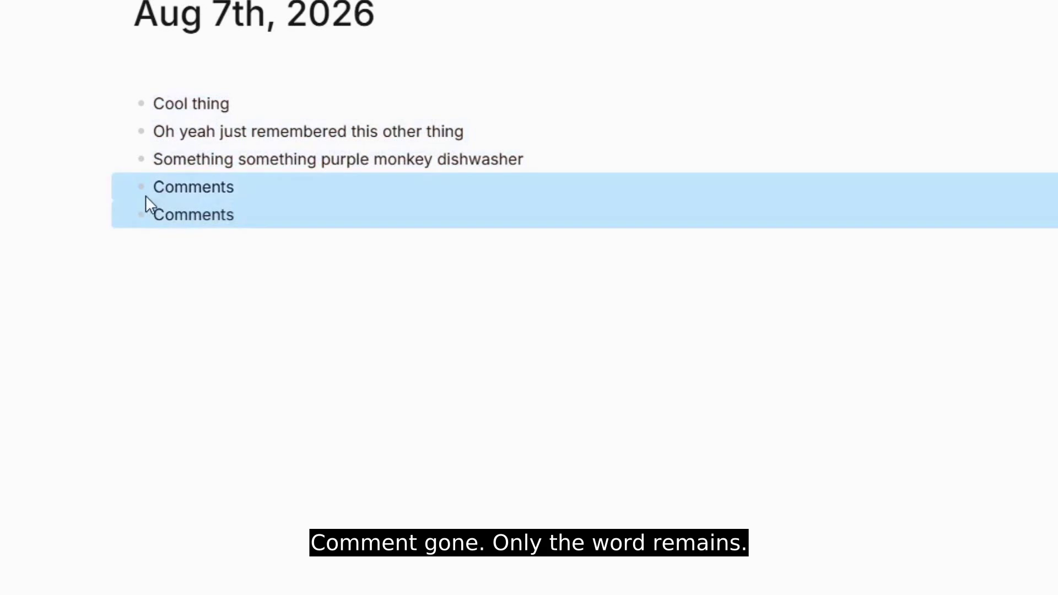
{"action": "left_click", "coordinate": [268, 214]}
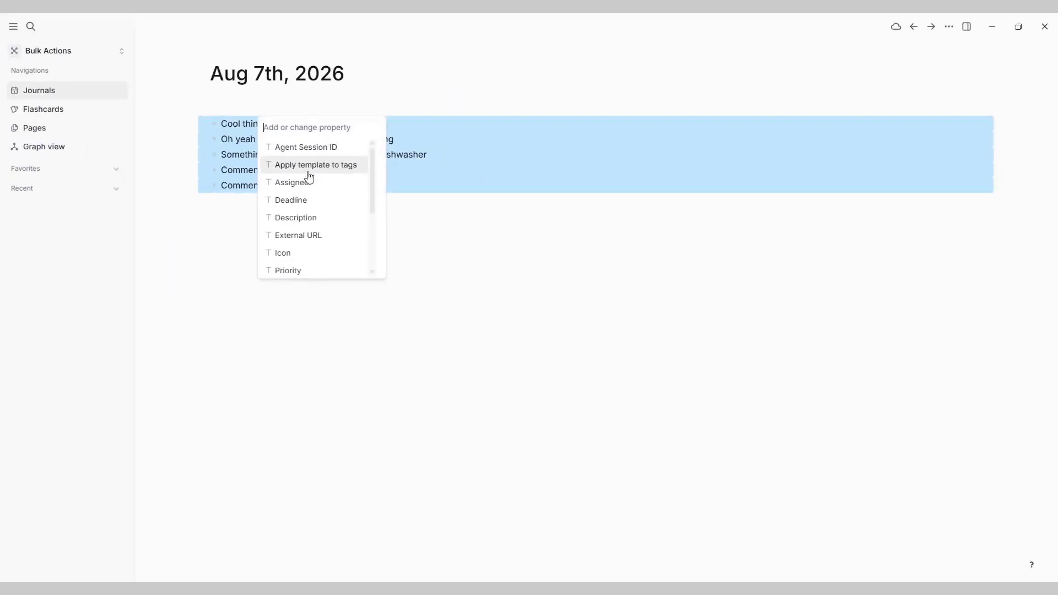
{"action": "scroll", "coordinate": [330, 201], "scroll_direction": "down", "scroll_amount": 1}
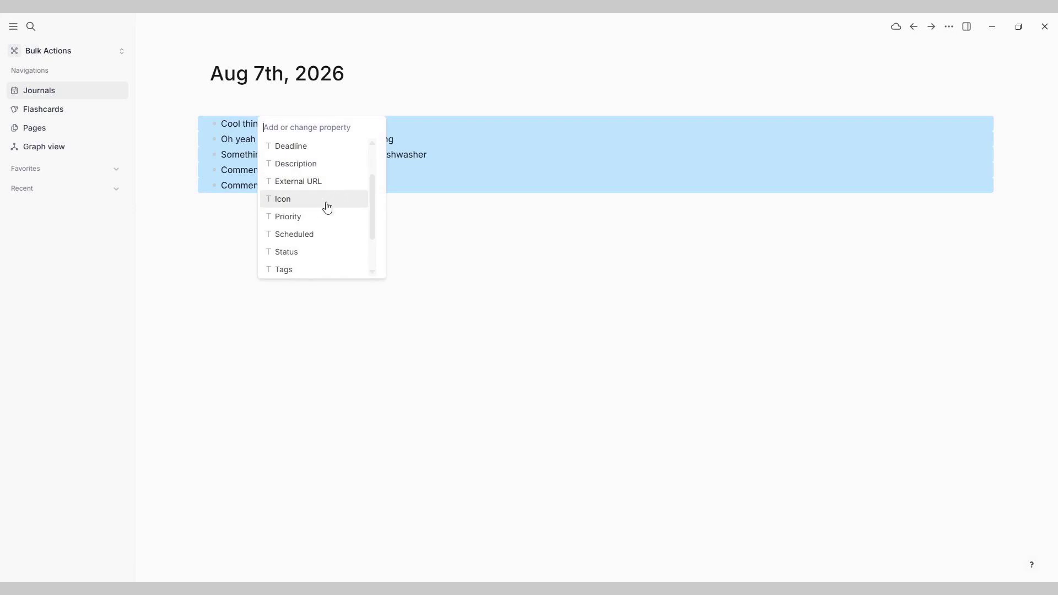
{"action": "left_click", "coordinate": [308, 207]}
{"action": "scroll", "coordinate": [339, 220], "scroll_direction": "down", "scroll_amount": 1}
{"action": "scroll", "coordinate": [339, 220], "scroll_direction": "up", "scroll_amount": 1}
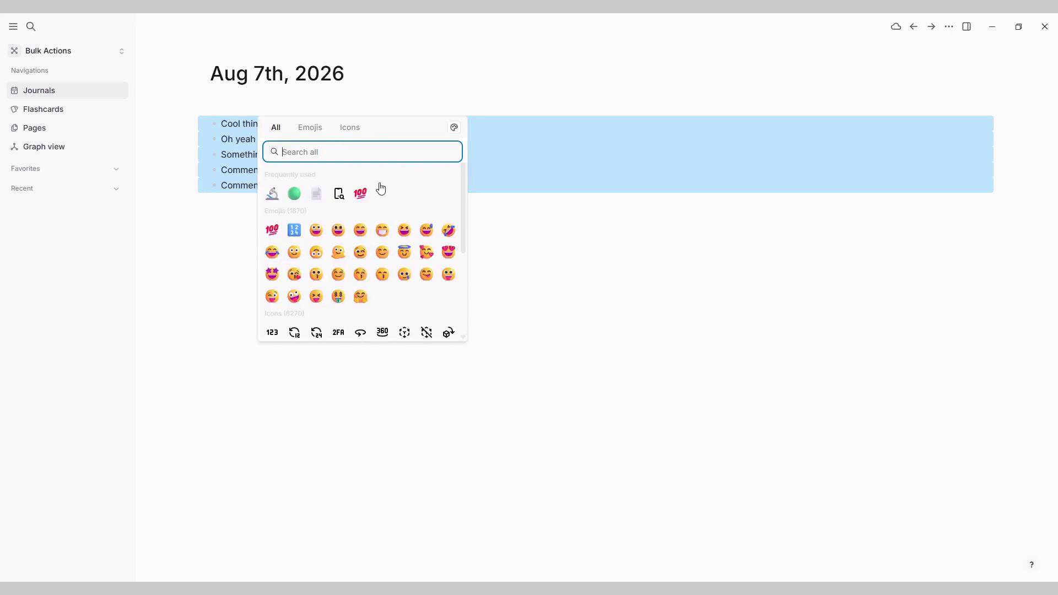
{"action": "left_click", "coordinate": [294, 194]}
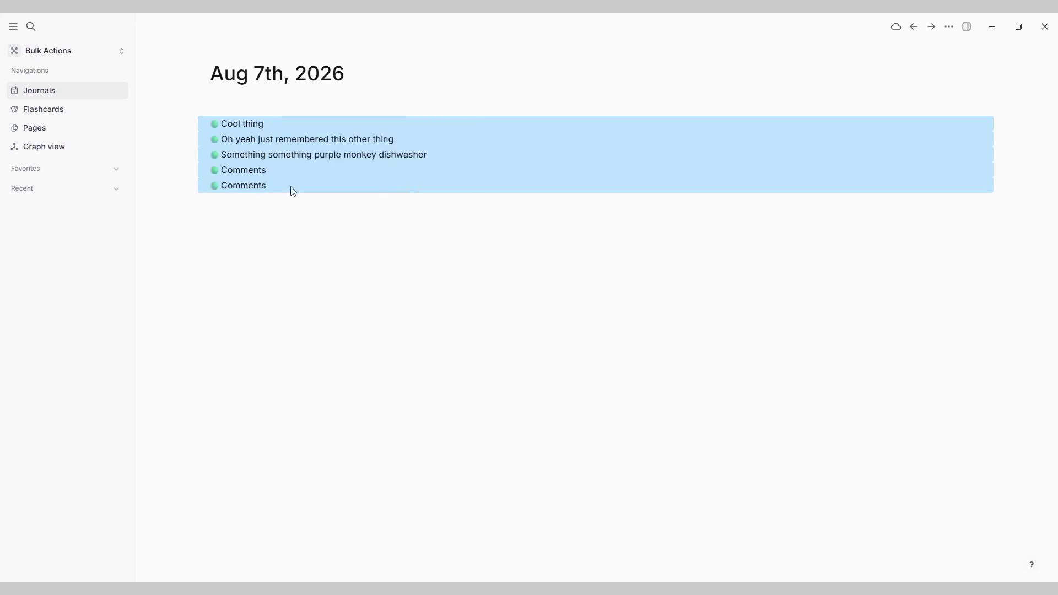
{"action": "key", "text": "Escape"}
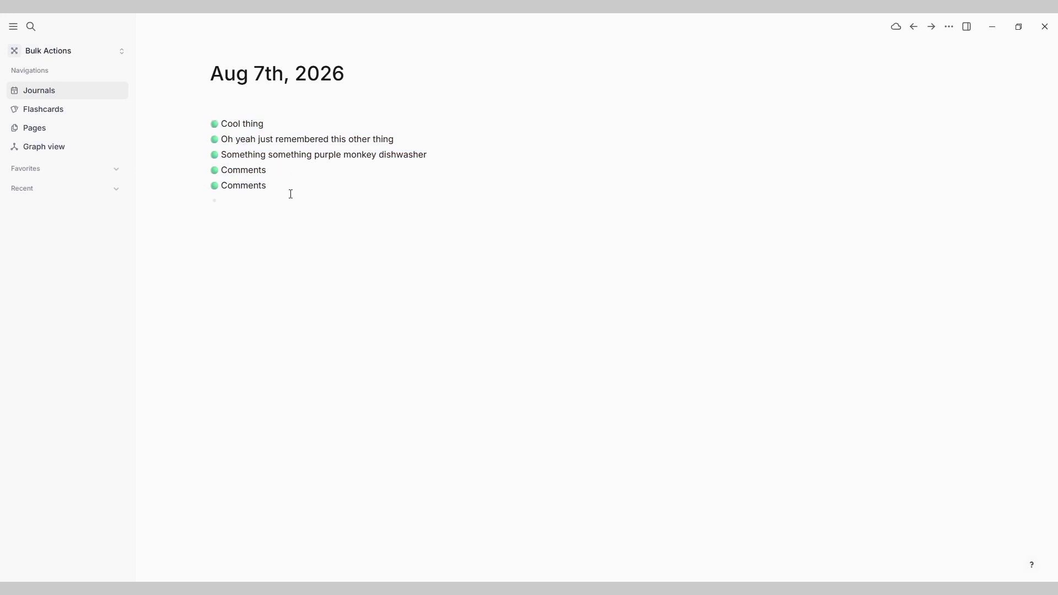
Look through the bulk options and the settable properties available for the five selected blocks.
{"action": "left_click_drag", "start_coordinate": [292, 199], "coordinate": [345, 125]}
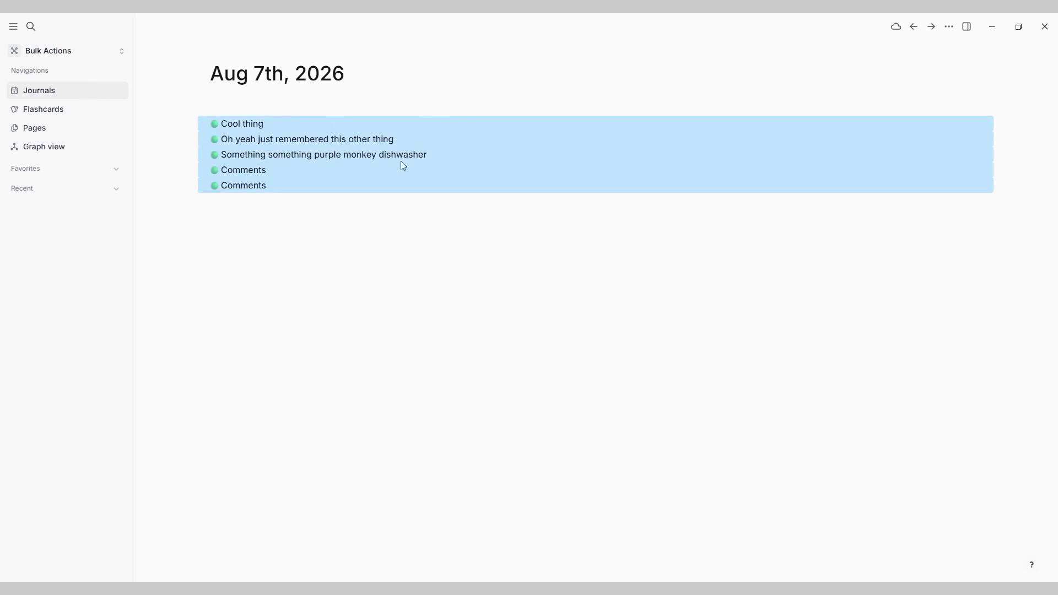
{"action": "right_click", "coordinate": [506, 140]}
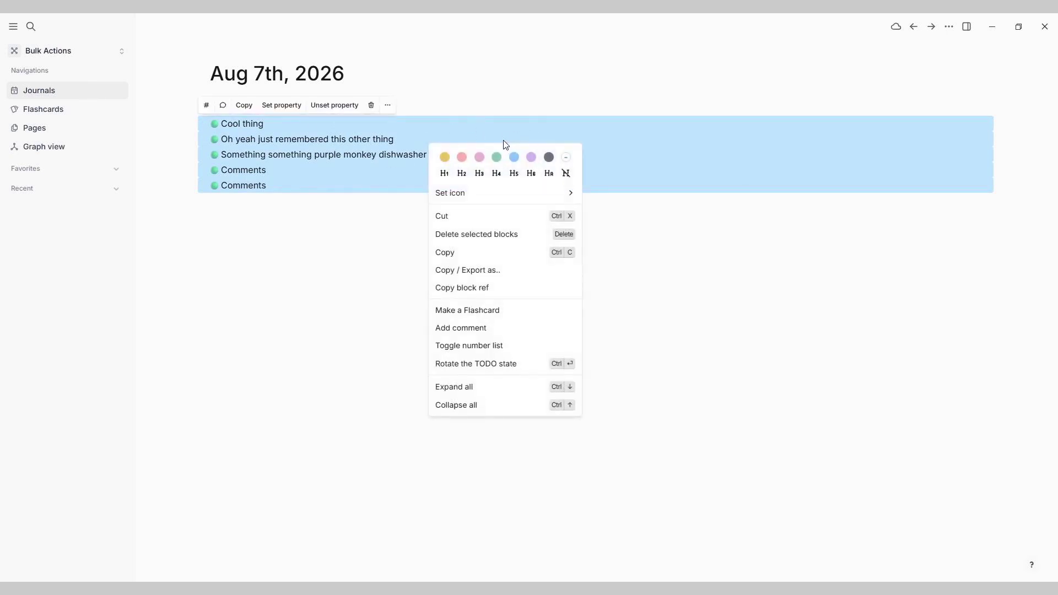
{"action": "left_click", "coordinate": [282, 106]}
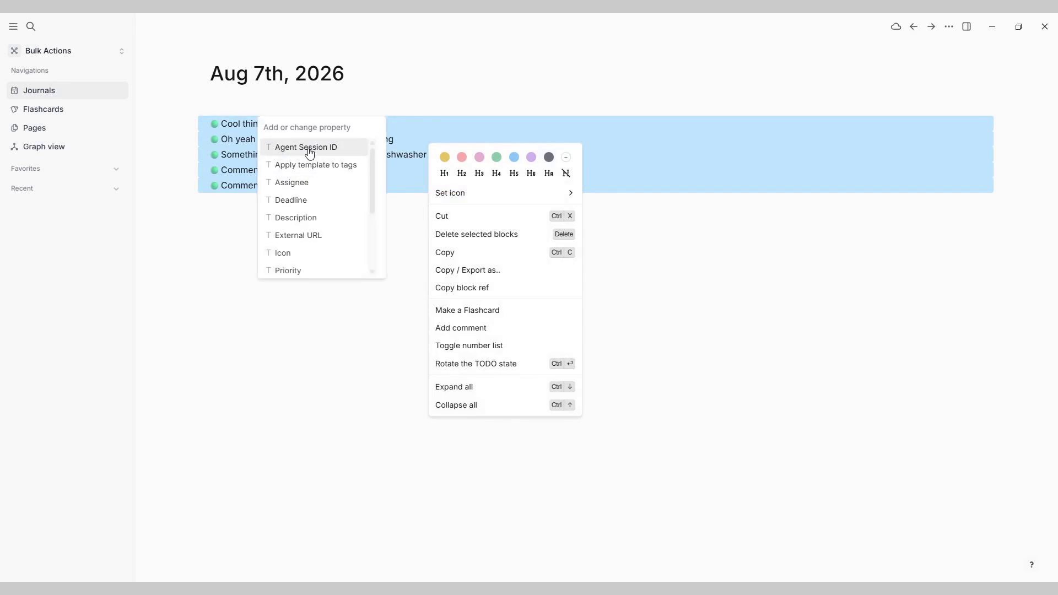
{"action": "left_click", "coordinate": [310, 153]}
{"action": "left_click", "coordinate": [335, 166]}
{"action": "left_click", "coordinate": [278, 184]}
{"action": "left_click_drag", "start_coordinate": [278, 184], "coordinate": [208, 122]}
{"action": "right_click", "coordinate": [435, 135]}
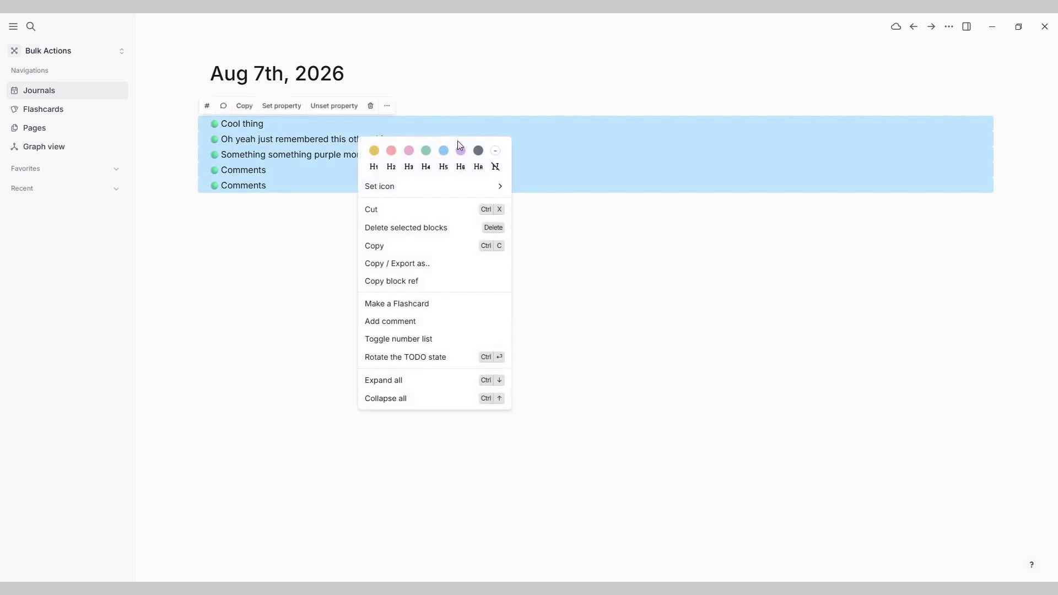
{"action": "left_click", "coordinate": [384, 106]}
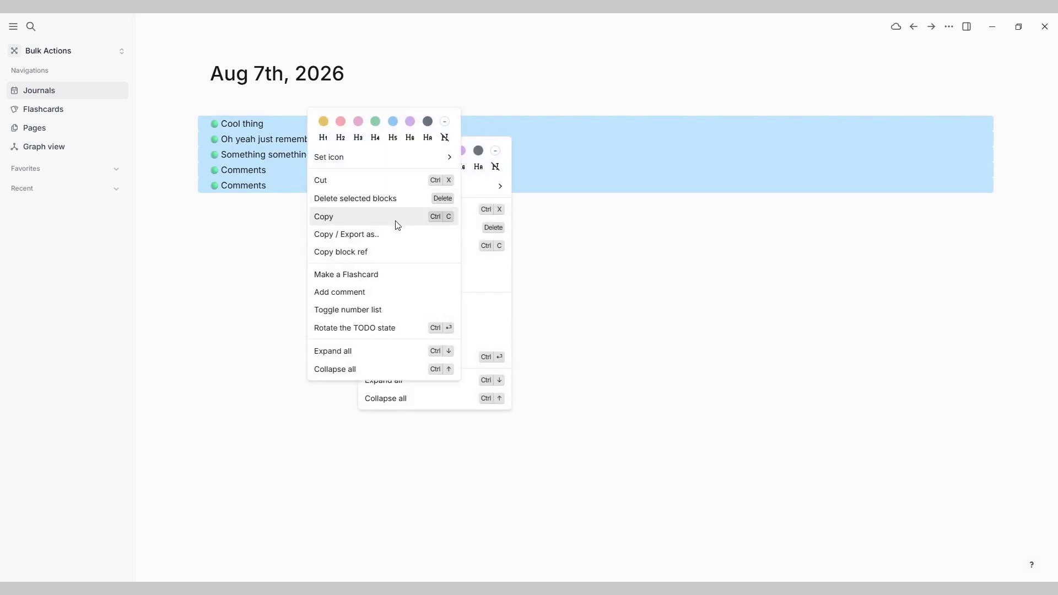
{"action": "left_click", "coordinate": [301, 174]}
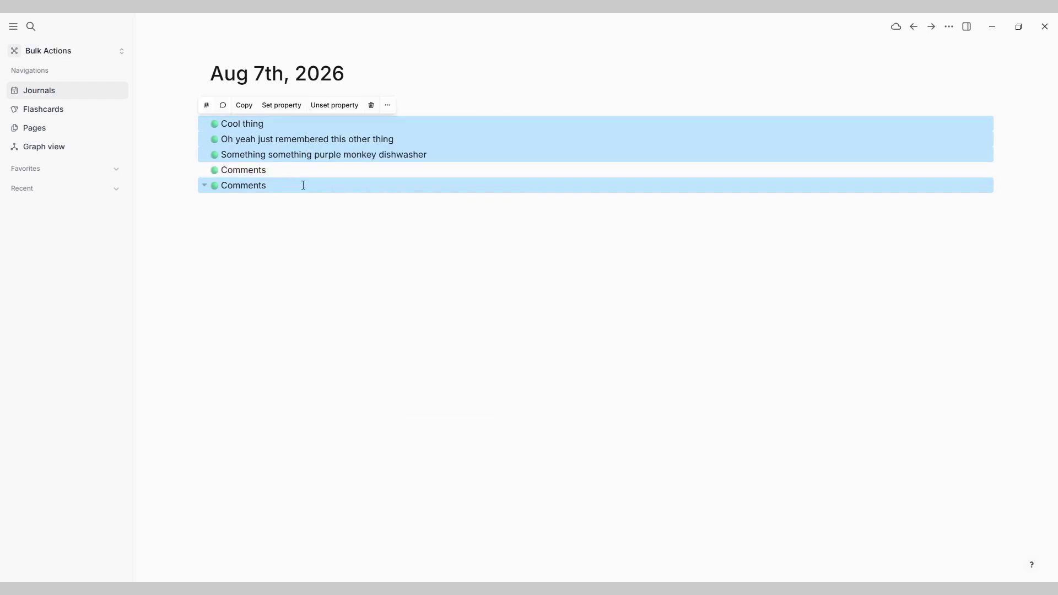
{"action": "left_click", "coordinate": [314, 184]}
Copy all five blocks and paste the copies below a "---" divider.
{"action": "left_click_drag", "start_coordinate": [203, 122], "coordinate": [256, 283]}
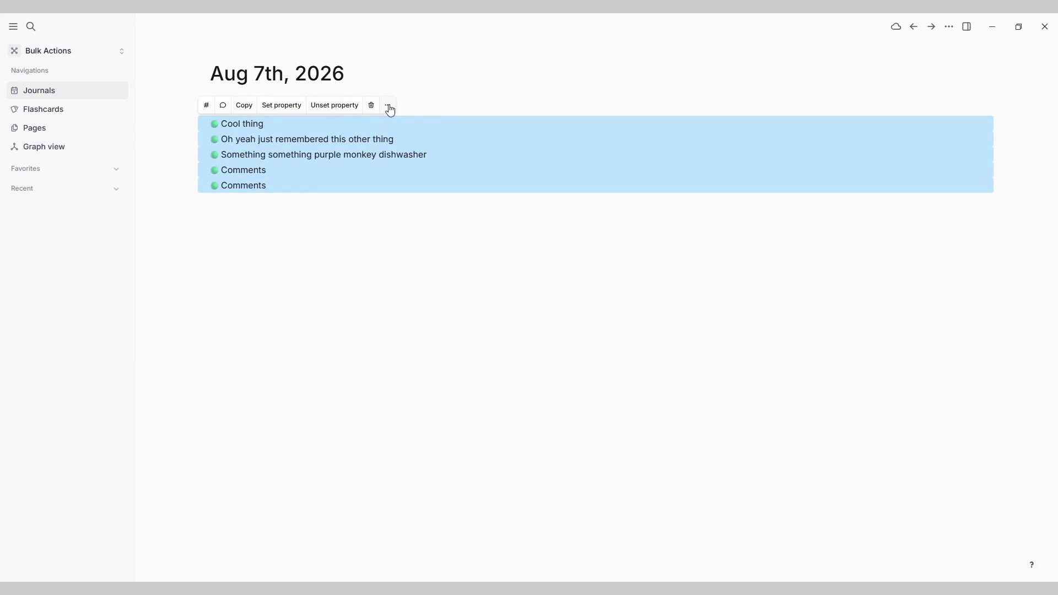
{"action": "left_click", "coordinate": [246, 107]}
{"action": "left_click", "coordinate": [255, 222]}
{"action": "key", "text": "ctrl+v"}
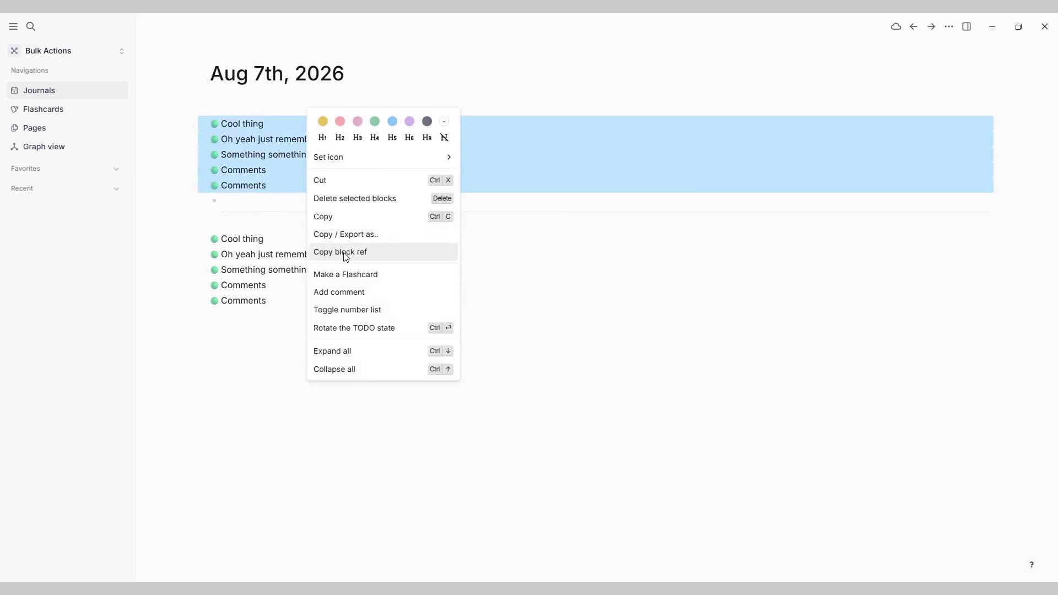
Copy the block references of the five original blocks and paste them below a second "---" divider.
{"action": "left_click", "coordinate": [344, 254]}
{"action": "left_click", "coordinate": [277, 316]}
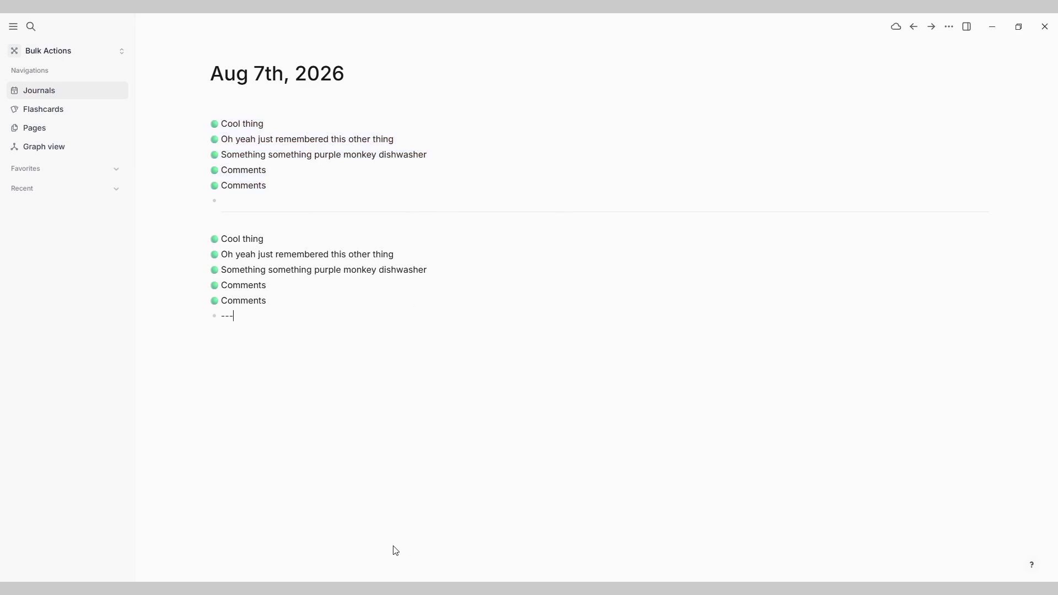
{"action": "key", "text": "ctrl+v"}
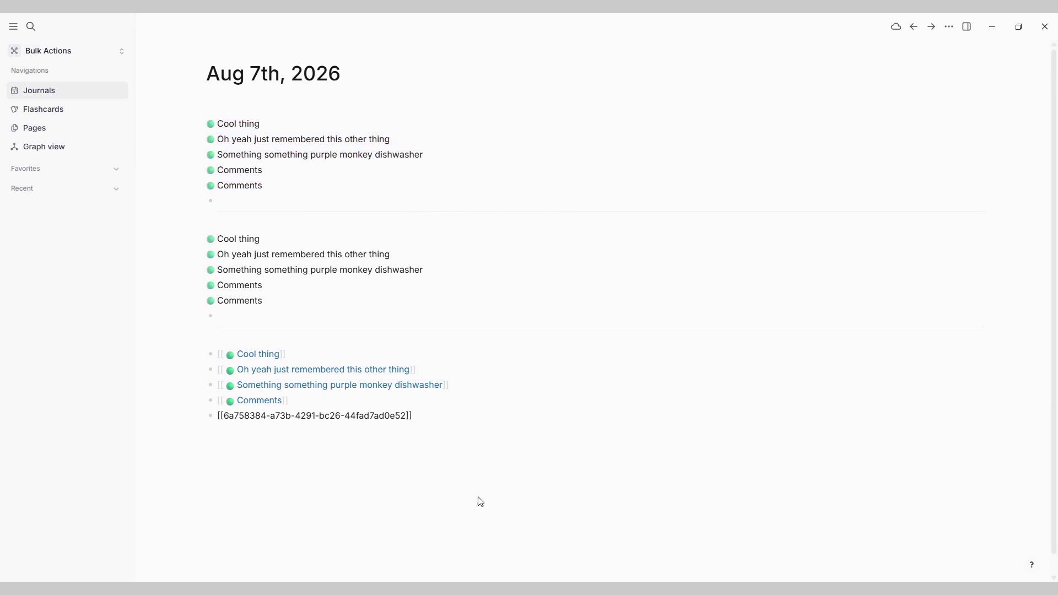
{"action": "key", "text": "Escape"}
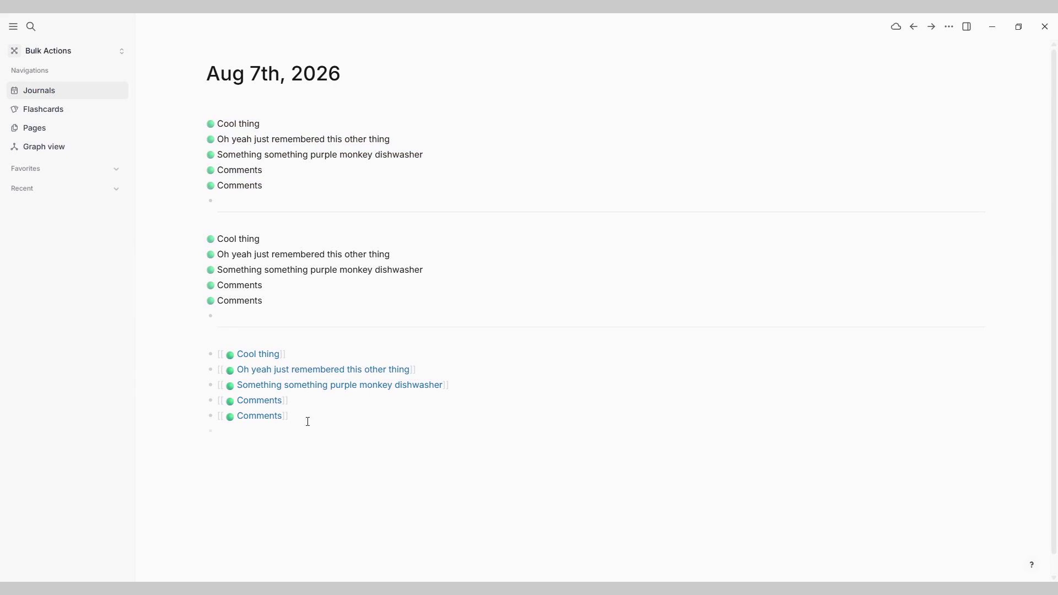
Select the five original blocks for comparison and inspect the block ID behind the last Comments reference.
{"action": "mouse_move", "coordinate": [278, 125]}
{"action": "left_mouse_down"}
{"action": "mouse_move", "coordinate": [210, 130]}
{"action": "mouse_move", "coordinate": [260, 122]}
{"action": "left_mouse_up"}
{"action": "left_click", "coordinate": [263, 126]}
{"action": "left_click_drag", "start_coordinate": [300, 186], "coordinate": [305, 129]}
{"action": "left_click_drag", "start_coordinate": [279, 187], "coordinate": [196, 130]}
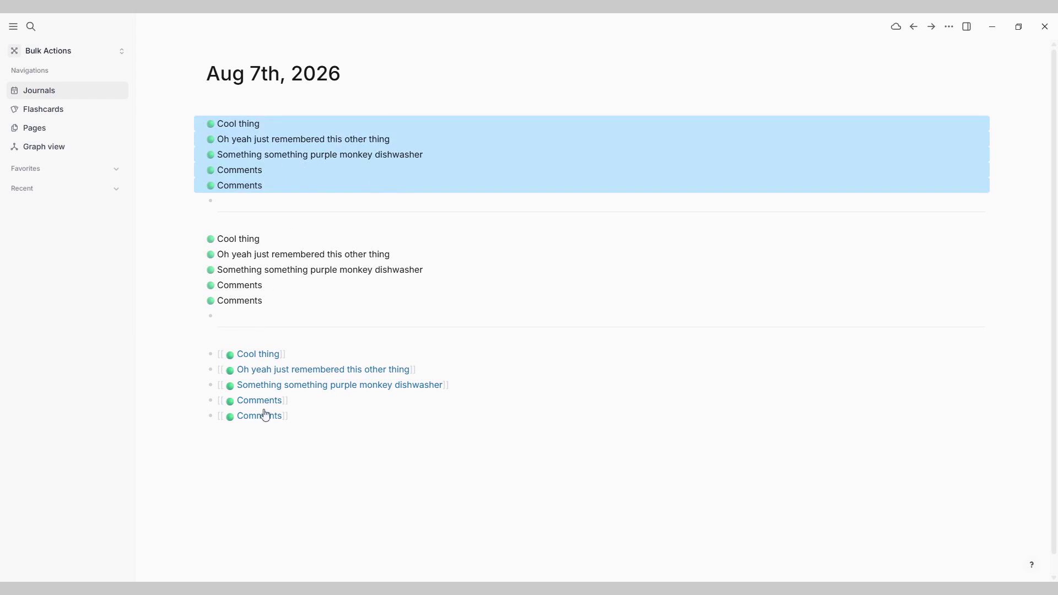
{"action": "left_click", "coordinate": [319, 418]}
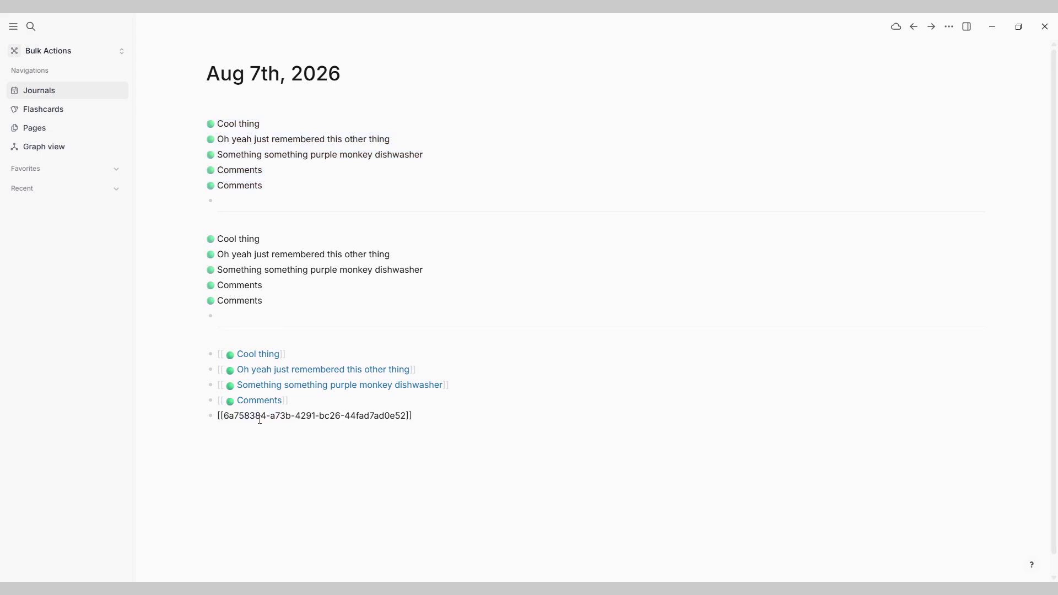
{"action": "left_click_drag", "start_coordinate": [225, 417], "coordinate": [408, 417]}
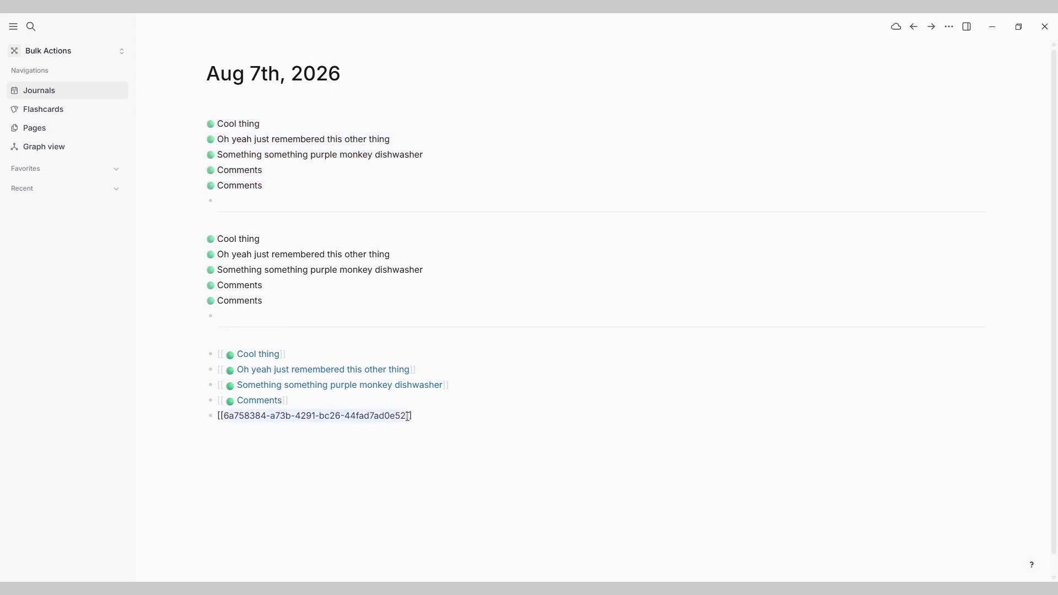
{"action": "left_click", "coordinate": [232, 416]}
{"action": "key", "text": "Escape"}
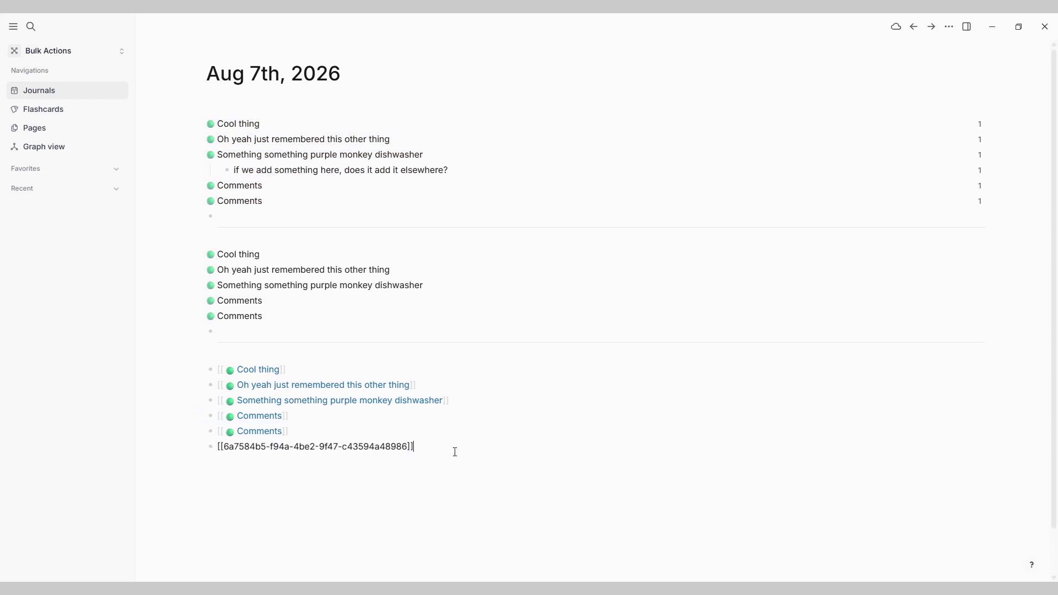
Compare the original blocks with their references, and delete all six references below the second divider.
{"action": "left_click_drag", "start_coordinate": [409, 448], "coordinate": [212, 379]}
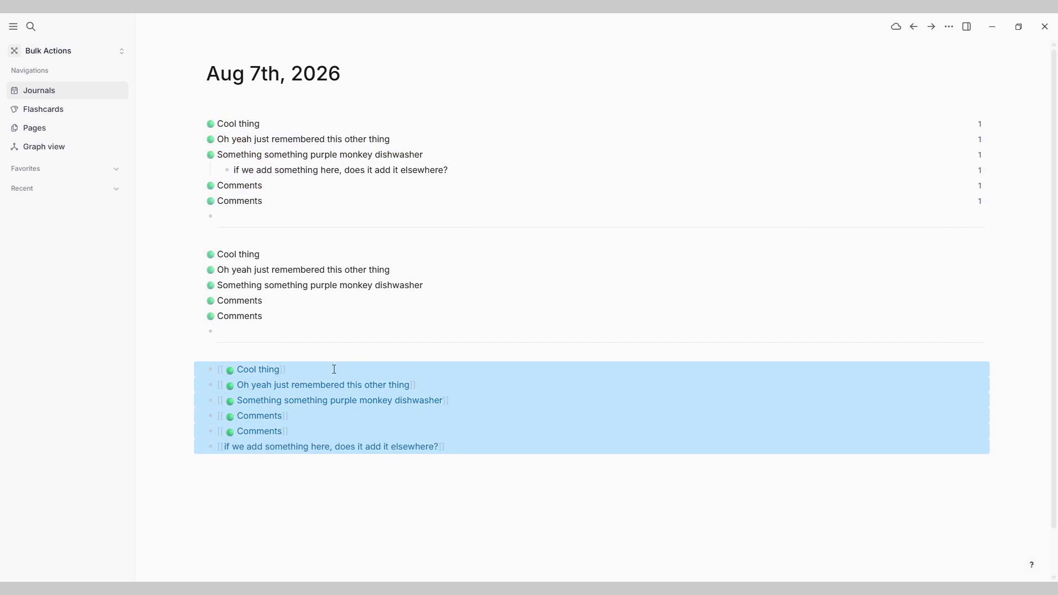
{"action": "left_click", "coordinate": [291, 199]}
{"action": "left_click_drag", "start_coordinate": [241, 200], "coordinate": [216, 118]}
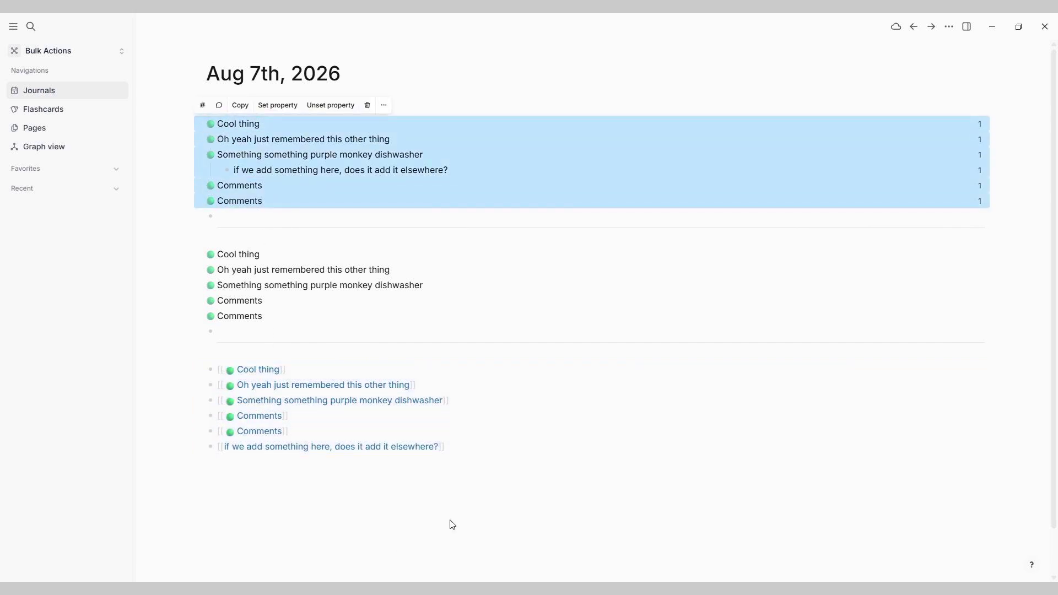
{"action": "left_click", "coordinate": [464, 446]}
{"action": "left_click_drag", "start_coordinate": [474, 446], "coordinate": [201, 373]}
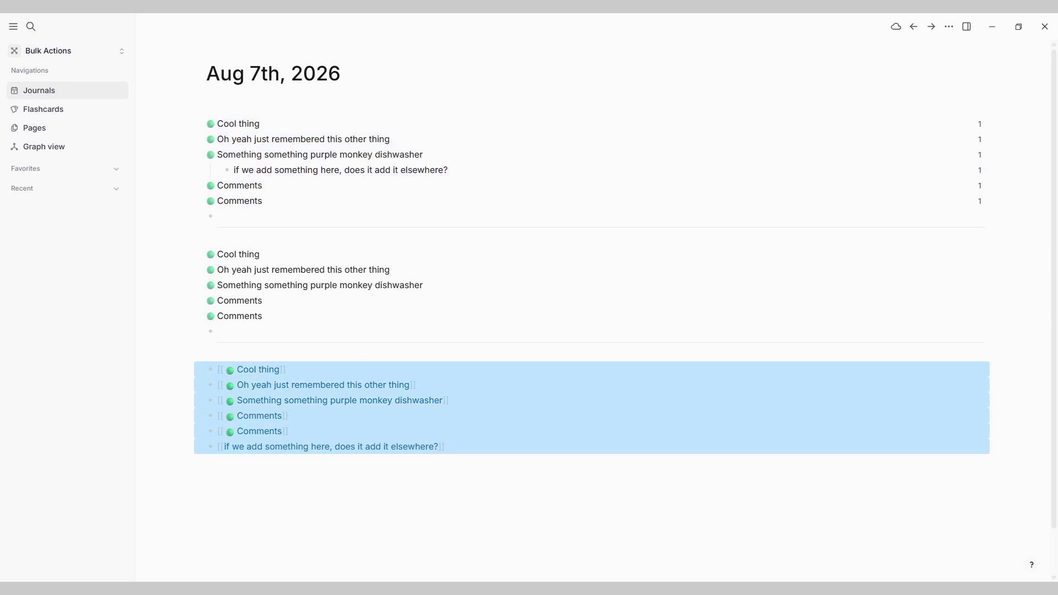
{"action": "key", "text": "BackSpace"}
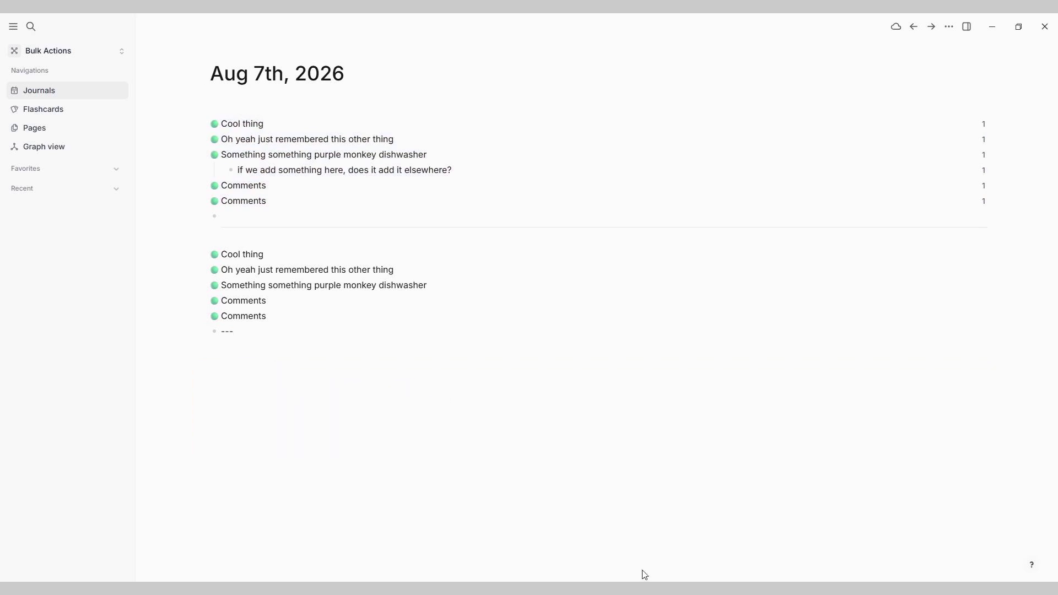
{"action": "key", "text": "Escape"}
{"action": "key", "text": "Escape"}
Highlight the original blocks, and compare the block IDs behind the two Cool thing references below the second divider.
{"action": "left_click_drag", "start_coordinate": [303, 204], "coordinate": [213, 130]}
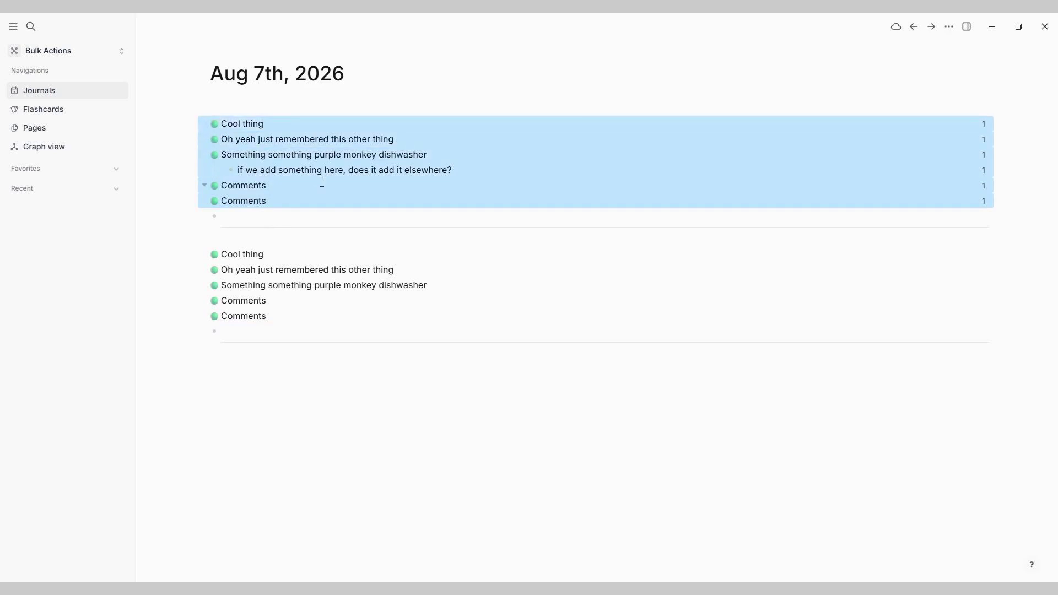
{"action": "key", "text": "Escape"}
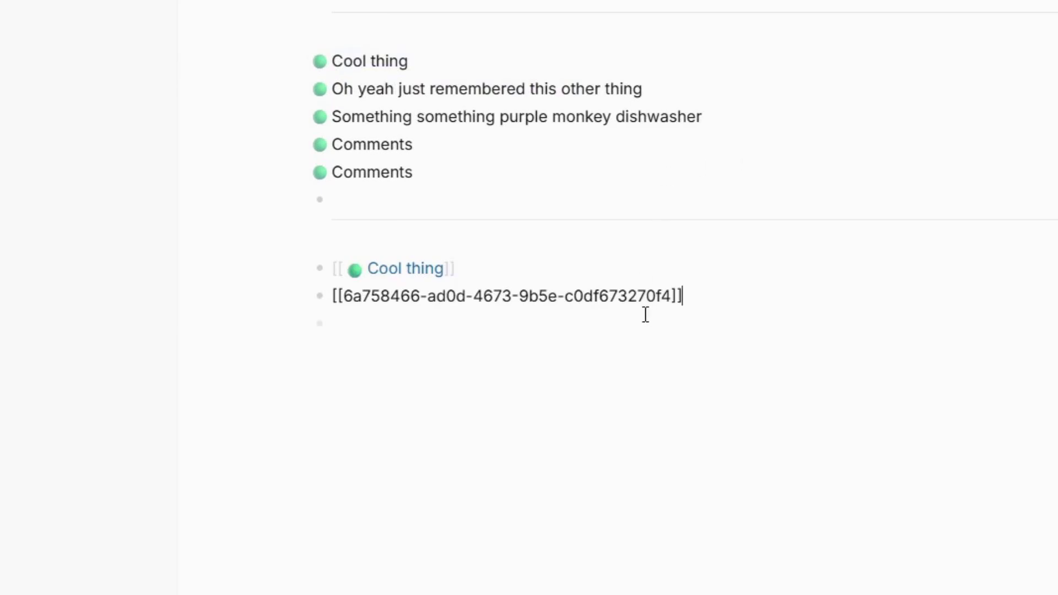
{"action": "left_click", "coordinate": [786, 264]}
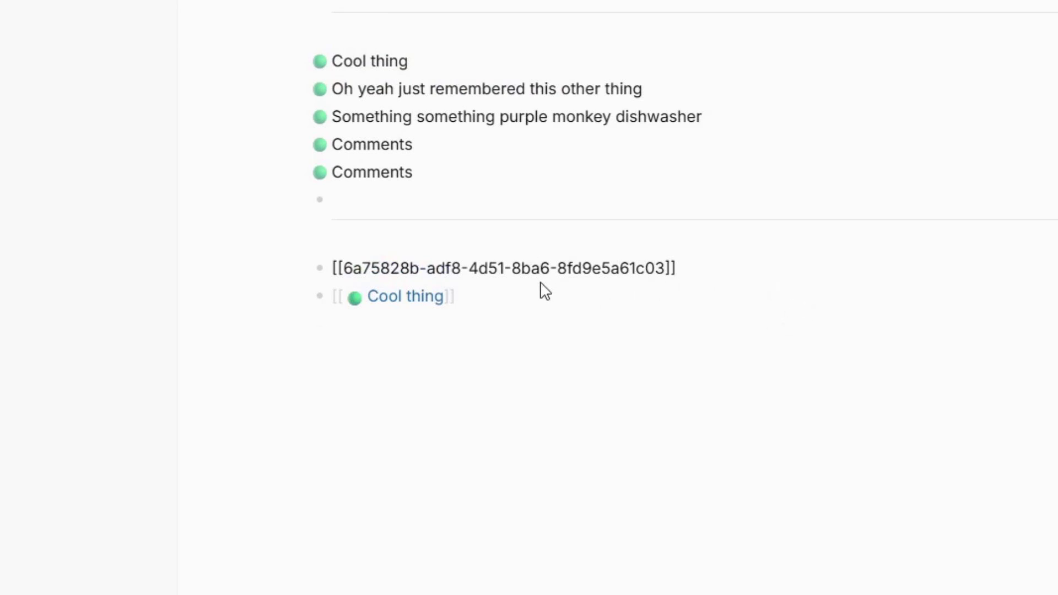
{"action": "left_click", "coordinate": [523, 298]}
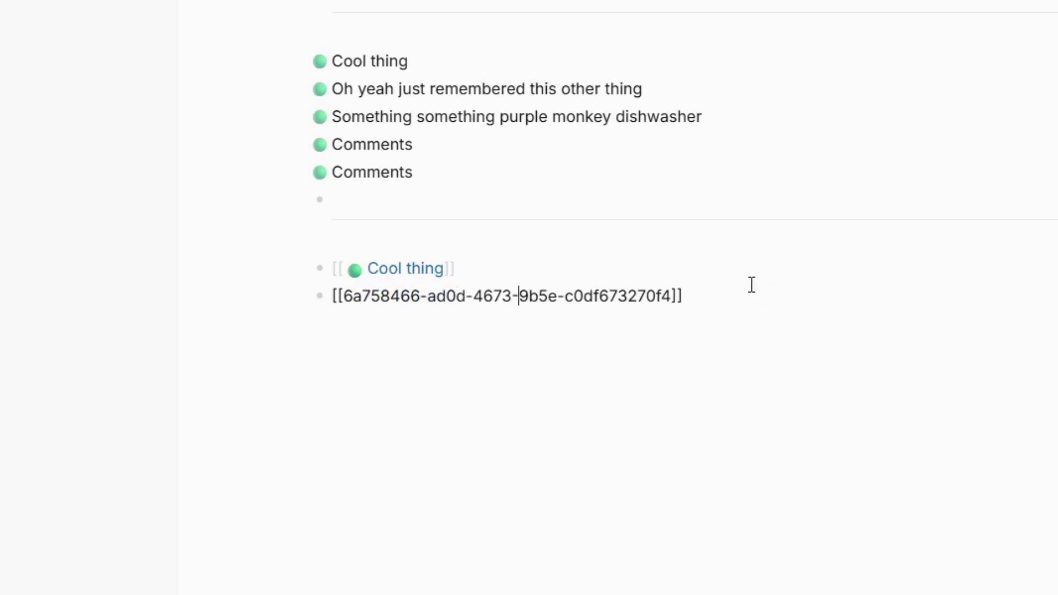
Alternate between the two Cool thing references below the second divider to compare their block IDs again, and leave editing.
{"action": "left_click", "coordinate": [716, 270]}
{"action": "left_click", "coordinate": [776, 292]}
{"action": "left_click", "coordinate": [791, 272]}
{"action": "left_click", "coordinate": [776, 301]}
{"action": "left_click", "coordinate": [806, 275]}
{"action": "left_click", "coordinate": [375, 509]}
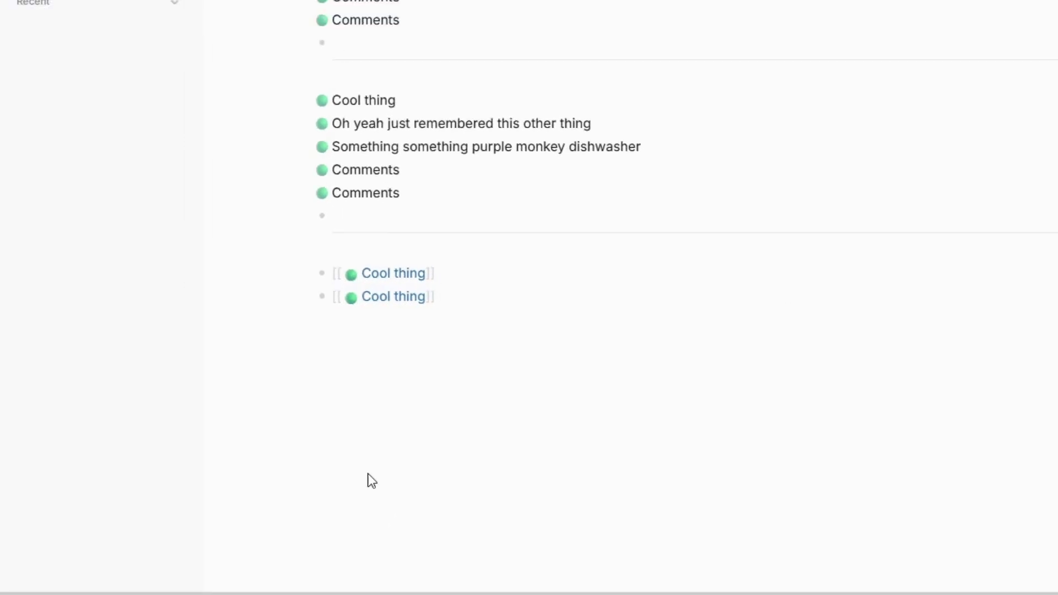
Select all the original blocks above the first divider, including the nested one, and delete them in bulk.
{"action": "key", "text": "Down"}
{"action": "key", "text": "shift+Down"}
{"action": "key", "text": "shift+Down"}
{"action": "key", "text": "shift+Down"}
{"action": "key", "text": "shift+Down"}
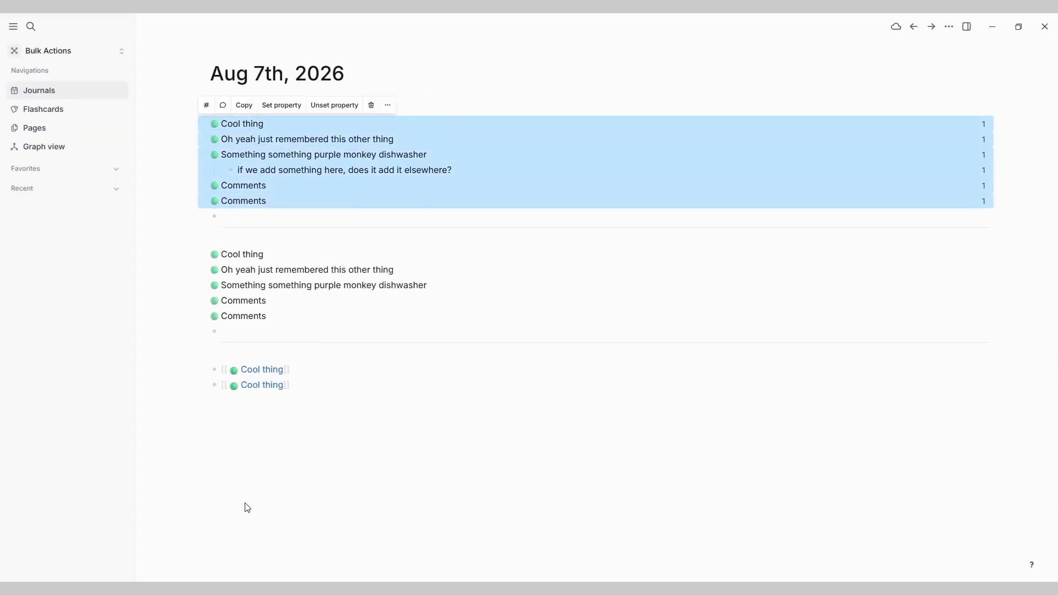
{"action": "left_click", "coordinate": [371, 106]}
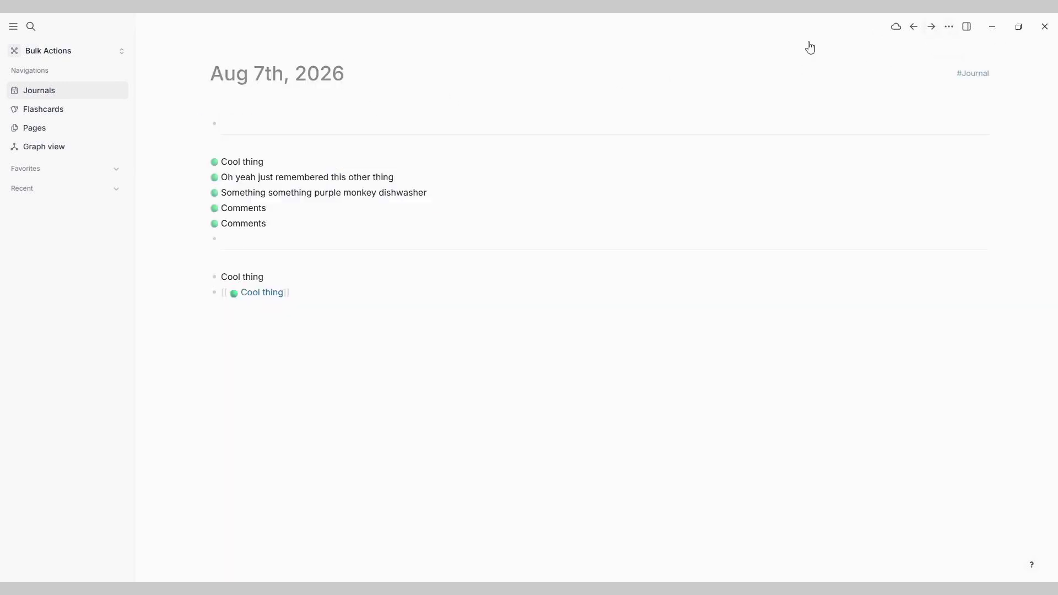
Check the Recycle page for the deleted blocks, and return to the journal.
{"action": "left_click", "coordinate": [949, 28]}
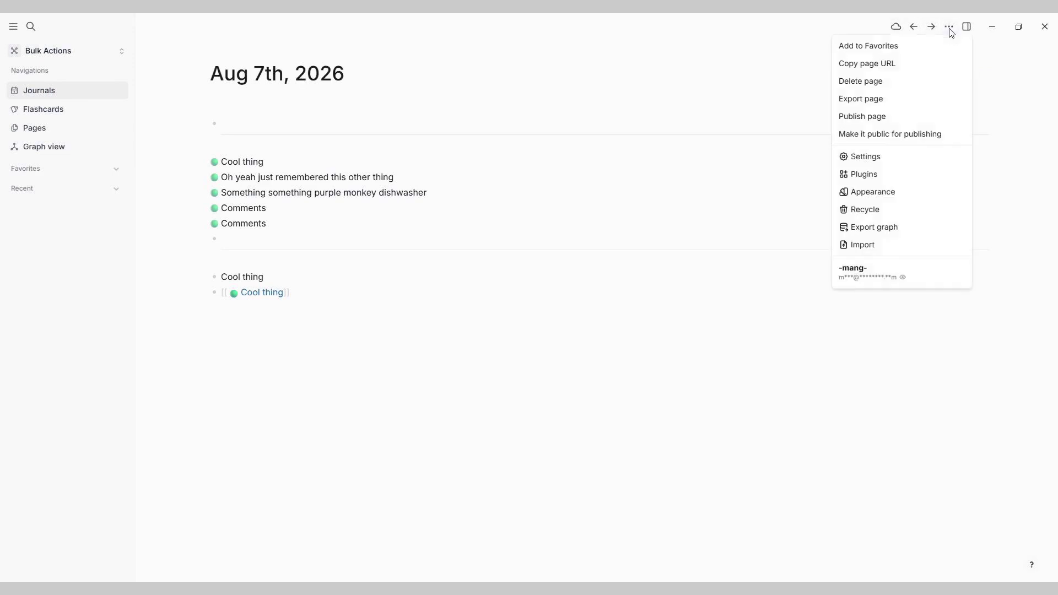
{"action": "left_click", "coordinate": [886, 214]}
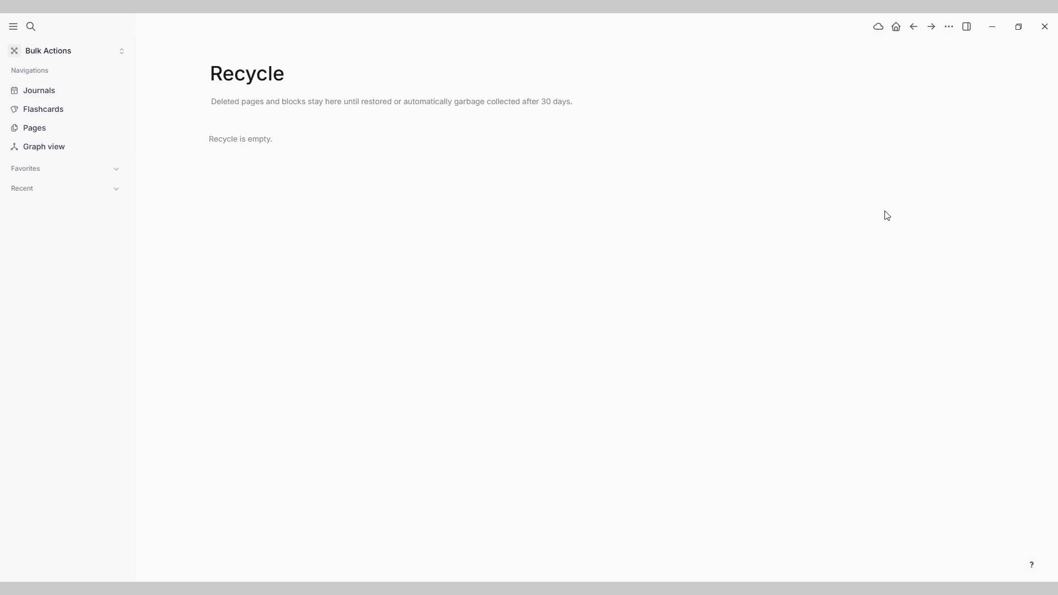
{"action": "left_click", "coordinate": [55, 98]}
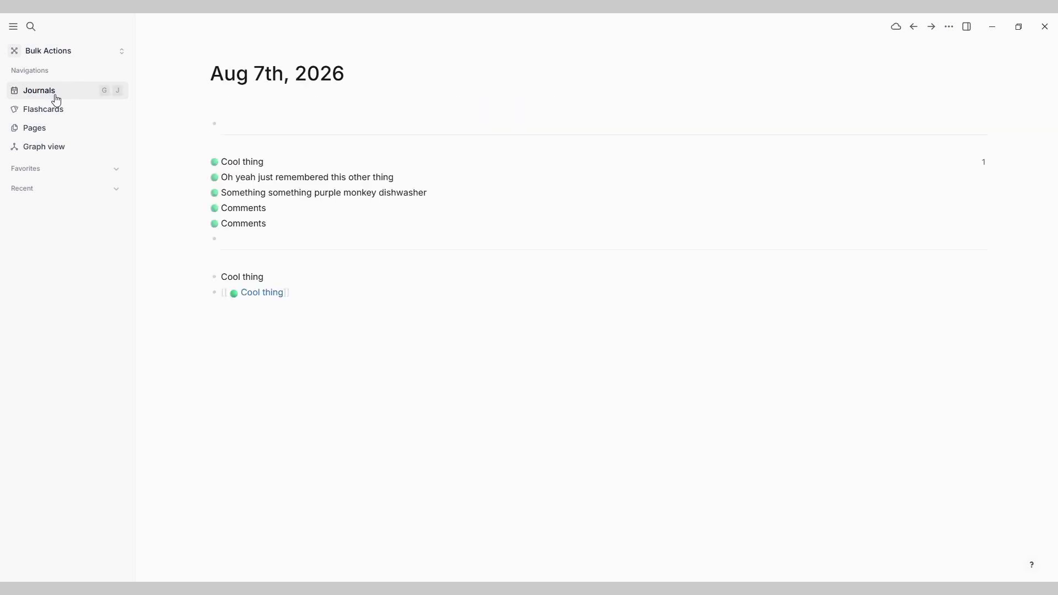
Delete the two Cool thing blocks below the second divider and the last Comments block, checking Recycle in between.
{"action": "left_click", "coordinate": [287, 121]}
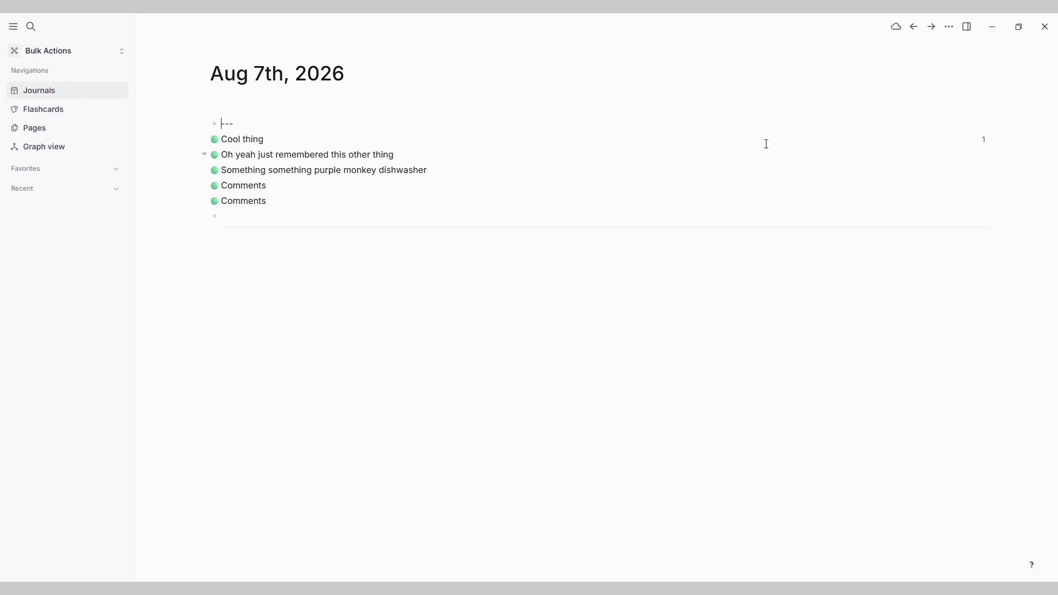
{"action": "left_click", "coordinate": [951, 27]}
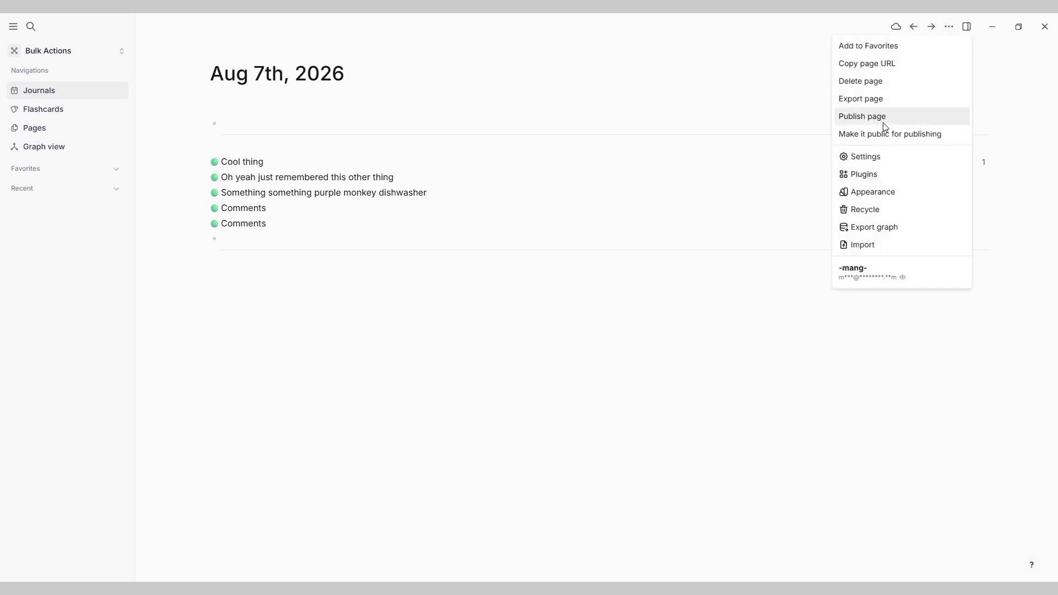
{"action": "left_click", "coordinate": [876, 208]}
{"action": "left_click", "coordinate": [55, 92]}
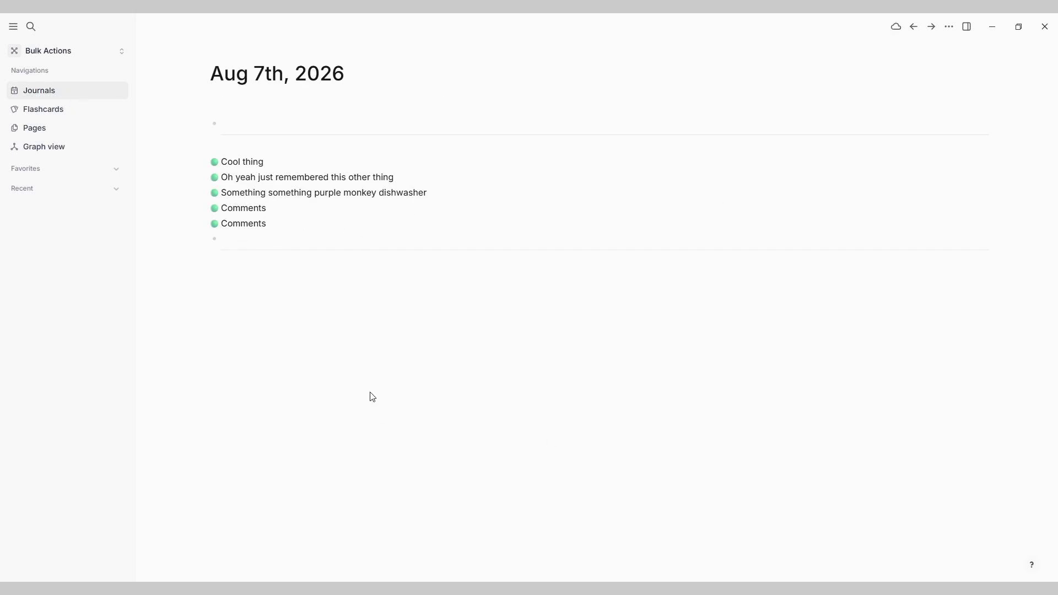
{"action": "key", "text": "Escape"}
{"action": "key", "text": "BackSpace"}
Create a page named New Page.
{"action": "key", "text": "ctrl+k"}
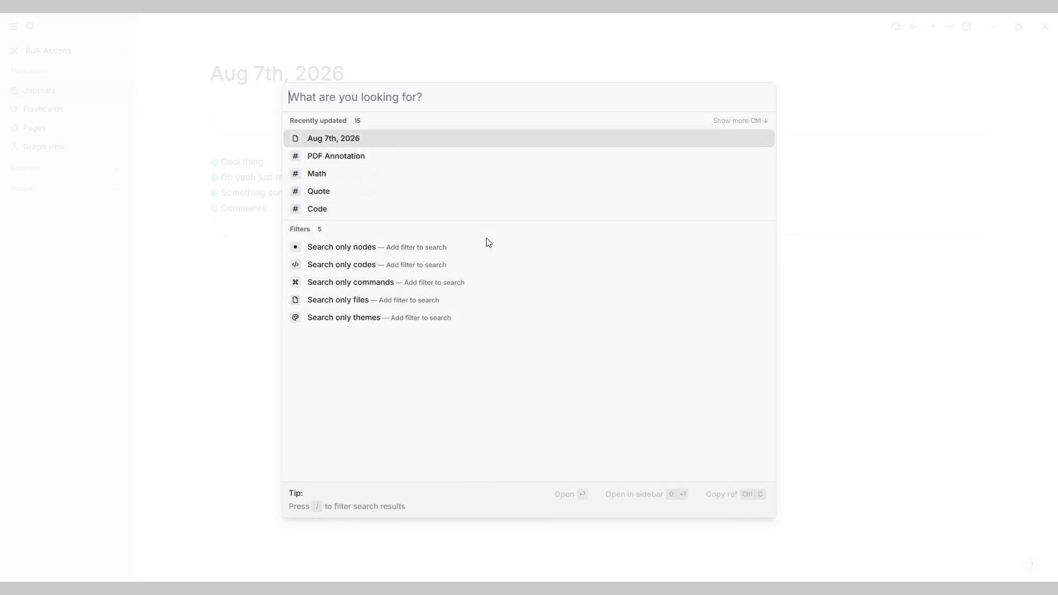
{"action": "type", "text": "New"}
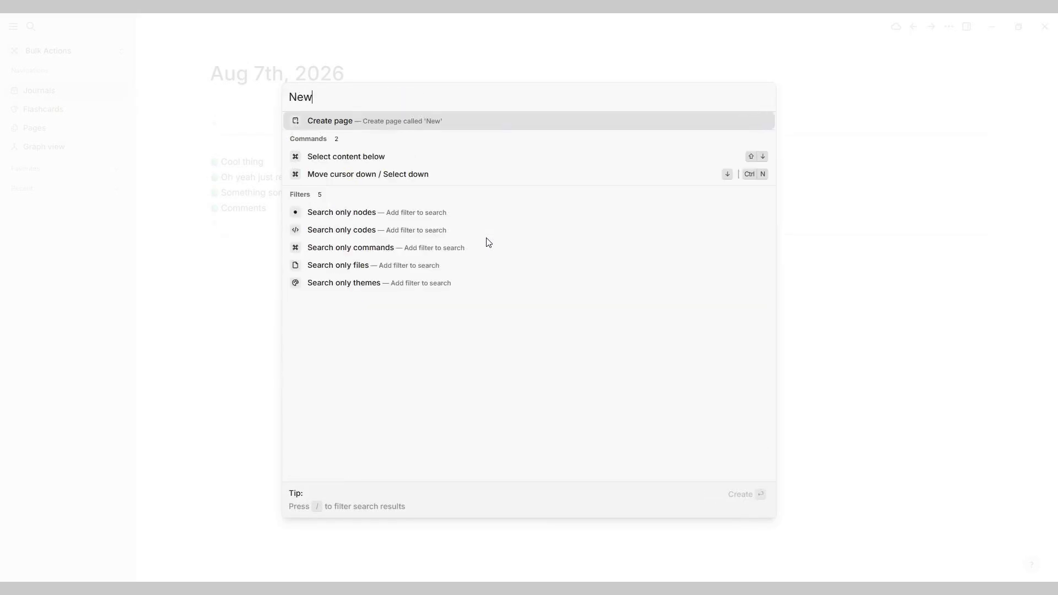
{"action": "type", "text": " Page"}
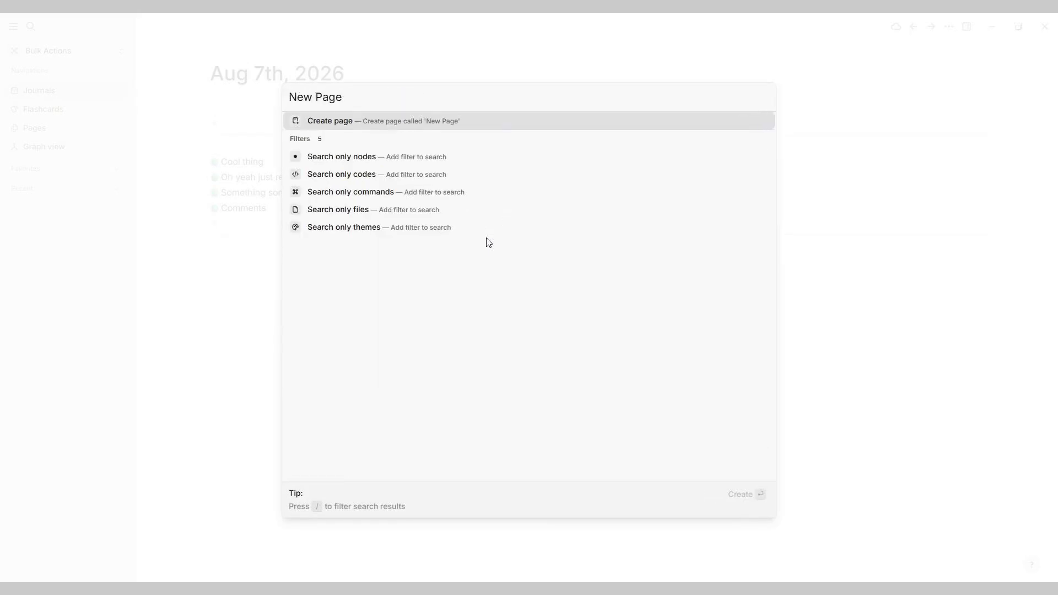
{"action": "key", "text": "Return"}
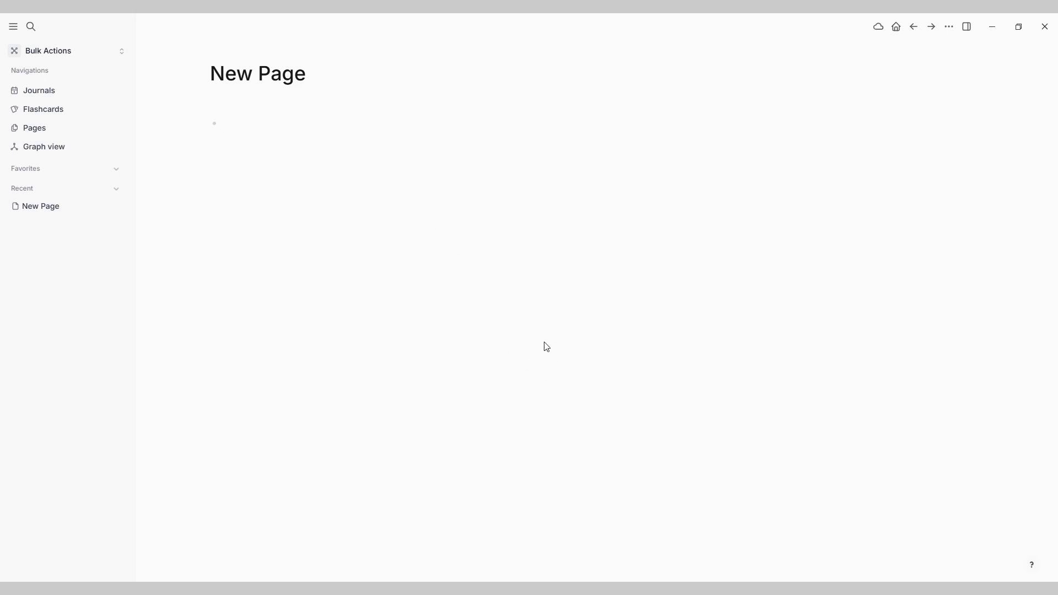
Open the list of all pages, and toggle the selection of New Page and of all pages at once.
{"action": "left_click", "coordinate": [54, 92]}
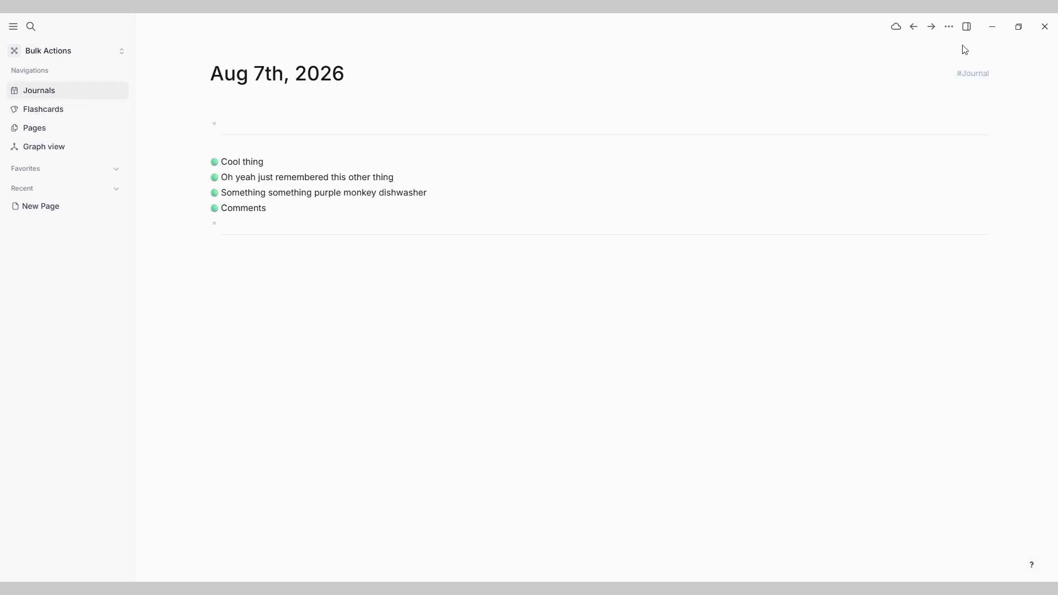
{"action": "left_click", "coordinate": [59, 133]}
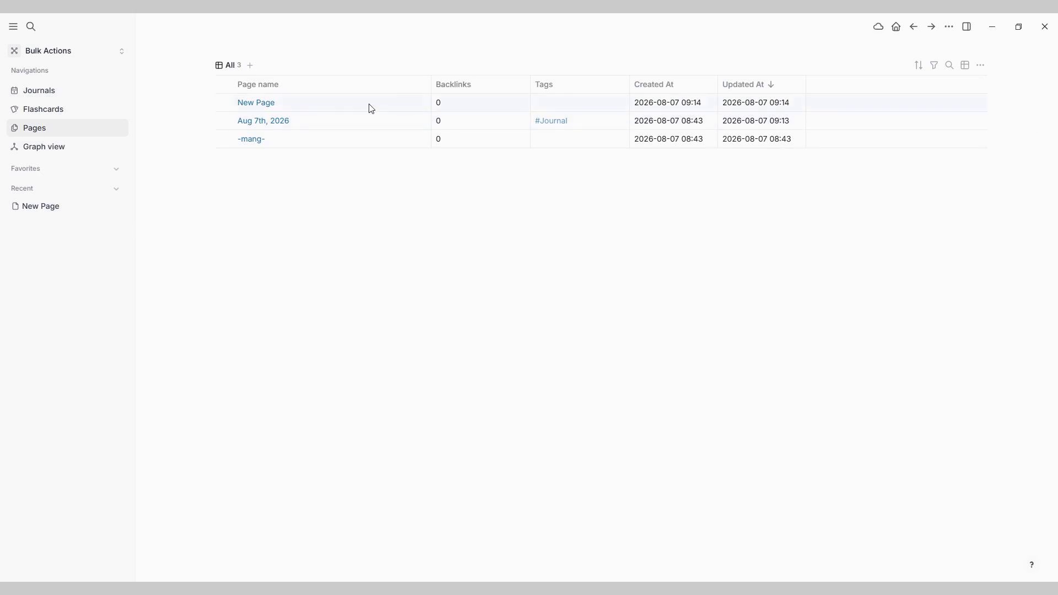
{"action": "mouse_move", "coordinate": [222, 84]}
{"action": "left_click", "coordinate": [224, 84]}
{"action": "left_click", "coordinate": [224, 84]}
{"action": "mouse_move", "coordinate": [220, 112]}
{"action": "left_click", "coordinate": [224, 103]}
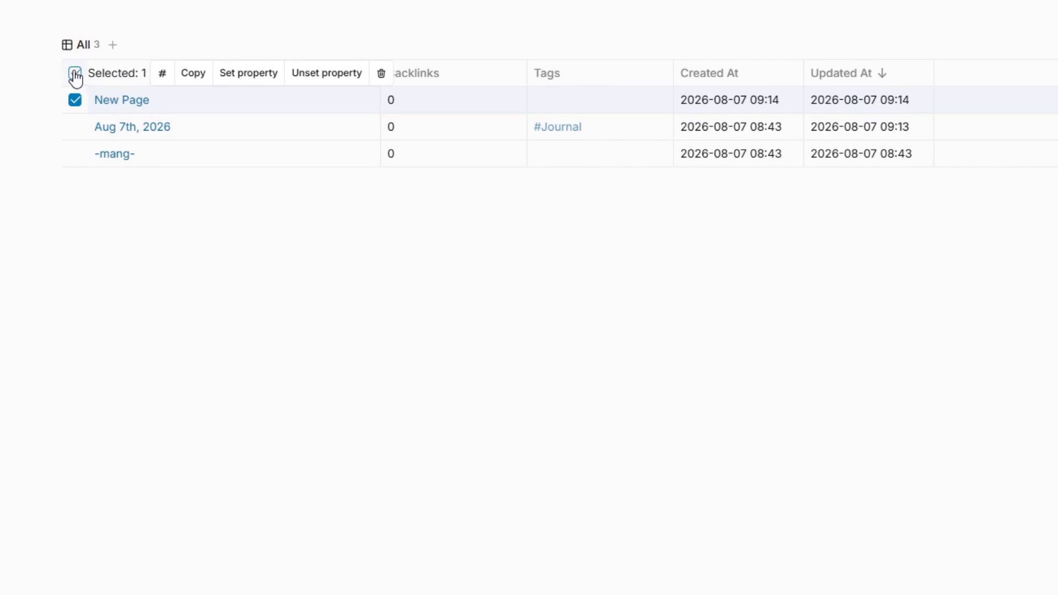
{"action": "left_click", "coordinate": [75, 75]}
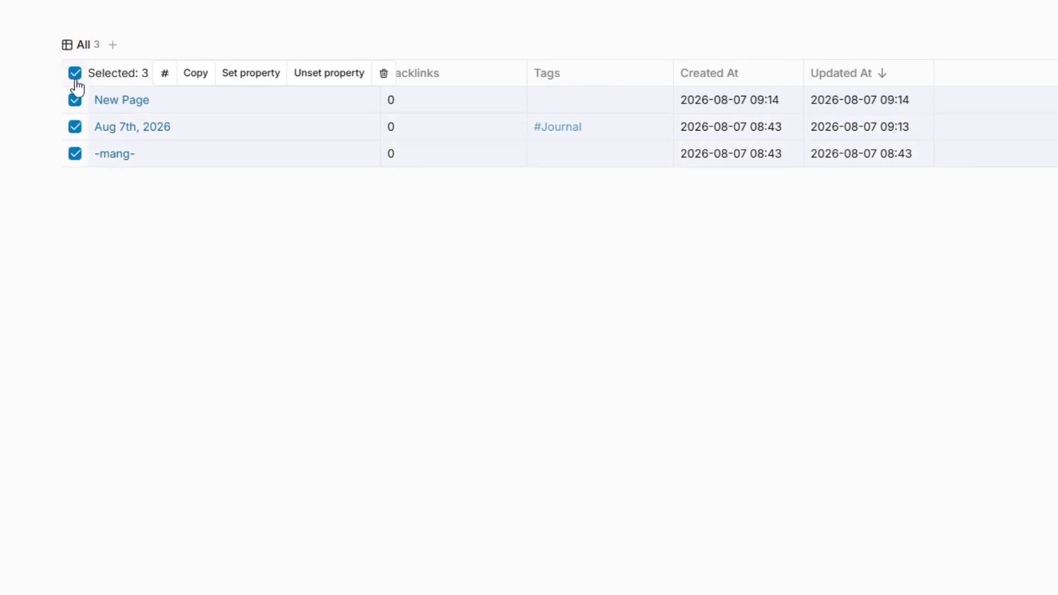
{"action": "left_click", "coordinate": [76, 75]}
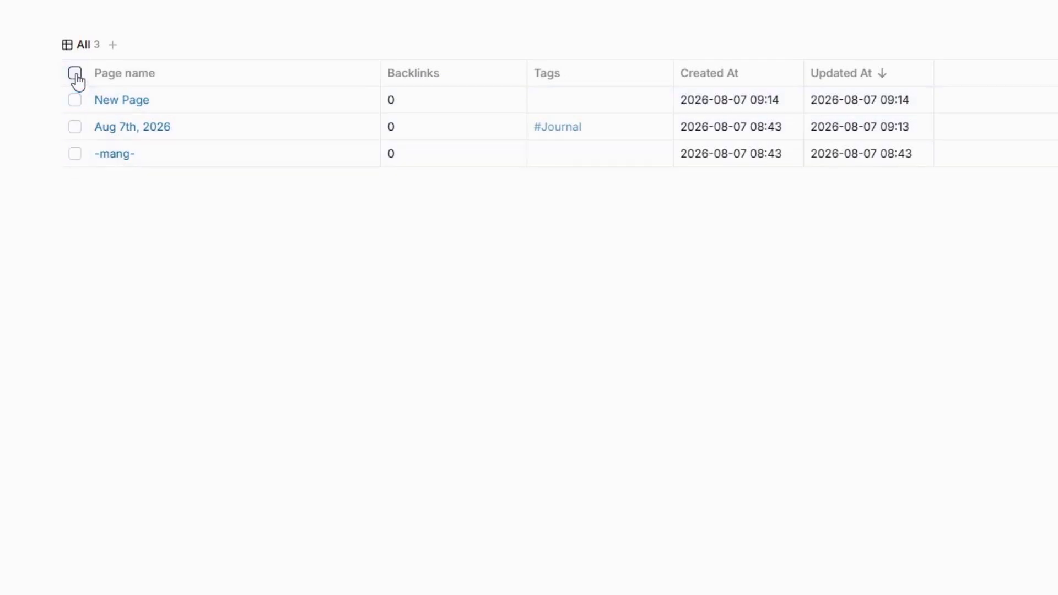
{"action": "left_click", "coordinate": [75, 103]}
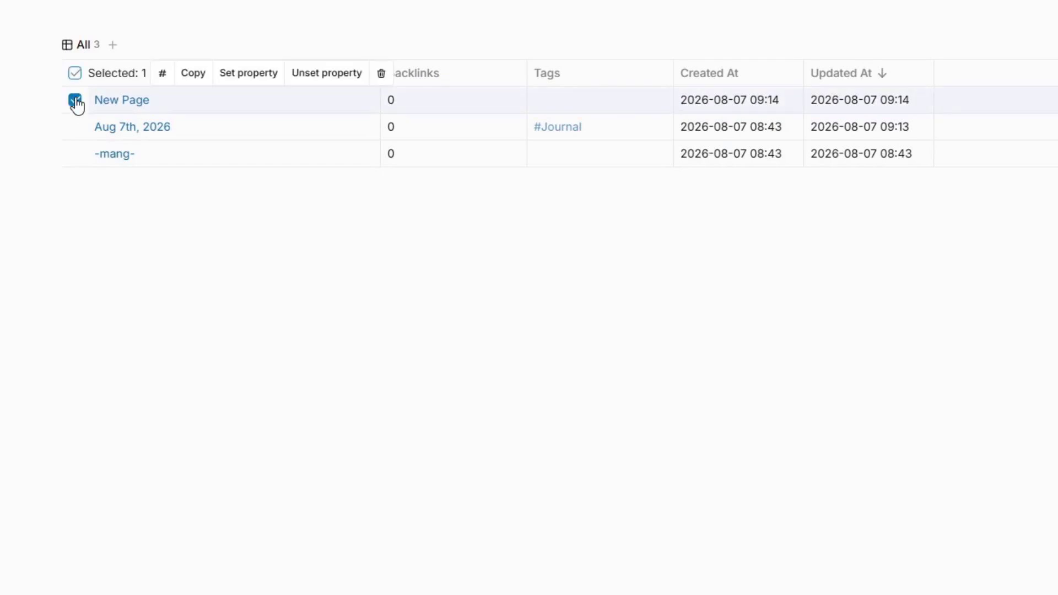
{"action": "left_click", "coordinate": [382, 74]}
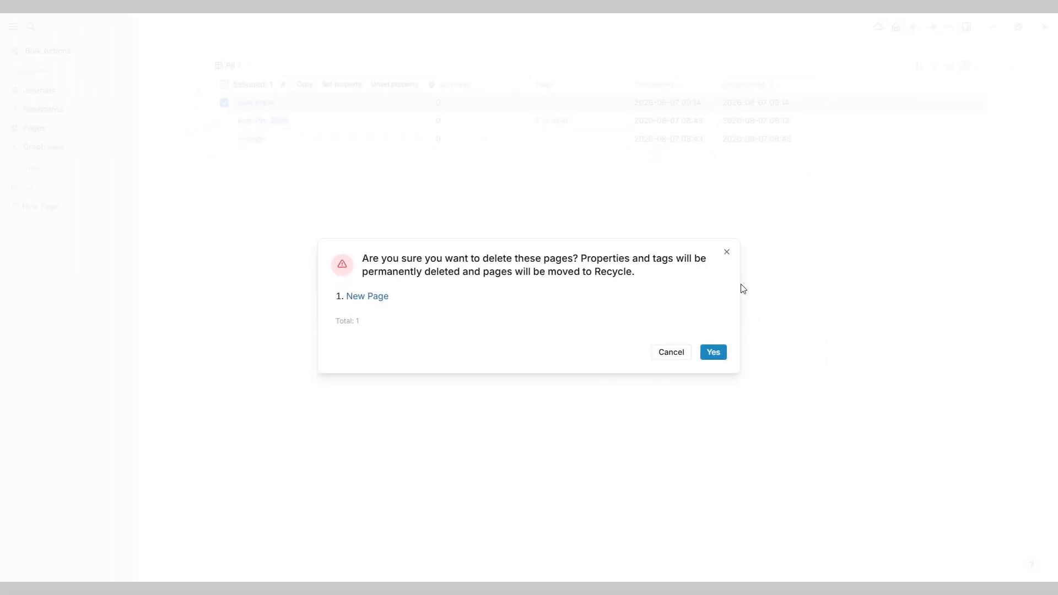
{"action": "left_click", "coordinate": [668, 353]}
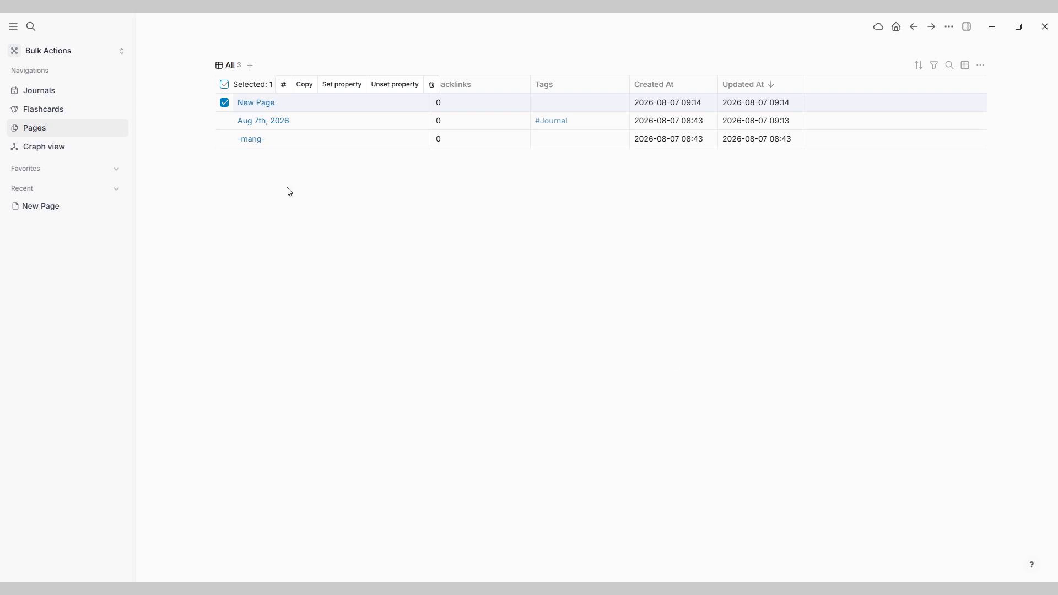
Open New Page and add a block reading "We'll populate it with some text.".
{"action": "left_click", "coordinate": [245, 104]}
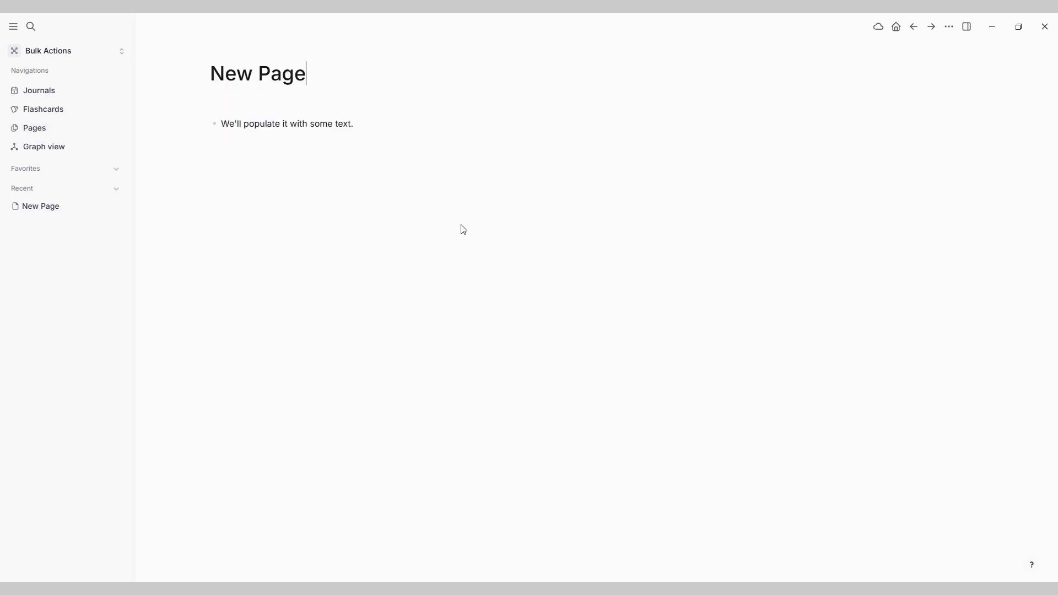
Create a tag named movie and add a year property to it.
{"action": "key", "text": "Escape"}
{"action": "key", "text": "ctrl+k"}
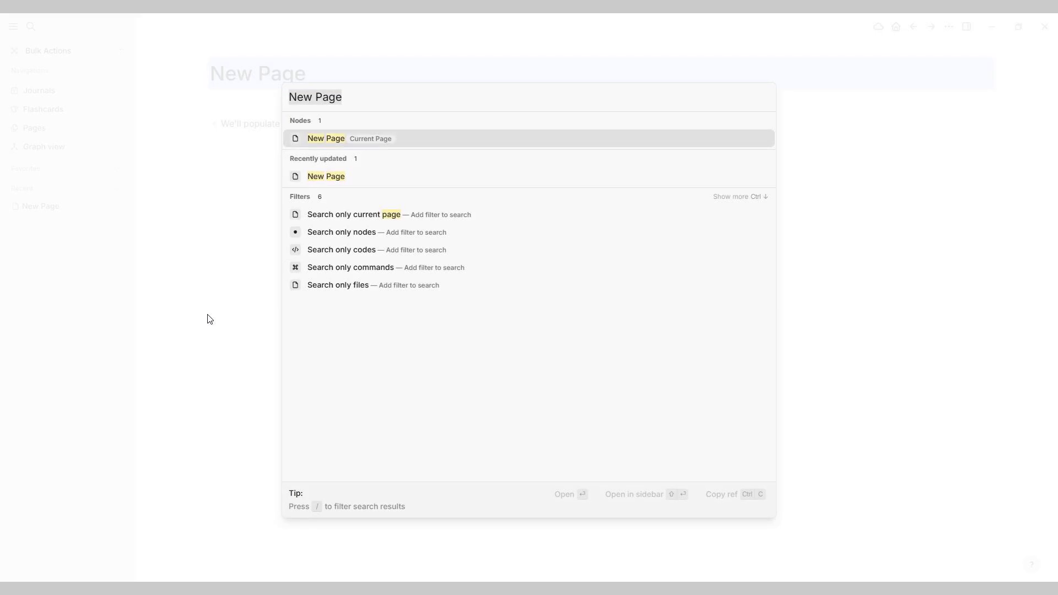
{"action": "key", "text": "BackSpace"}
{"action": "type", "text": "#"}
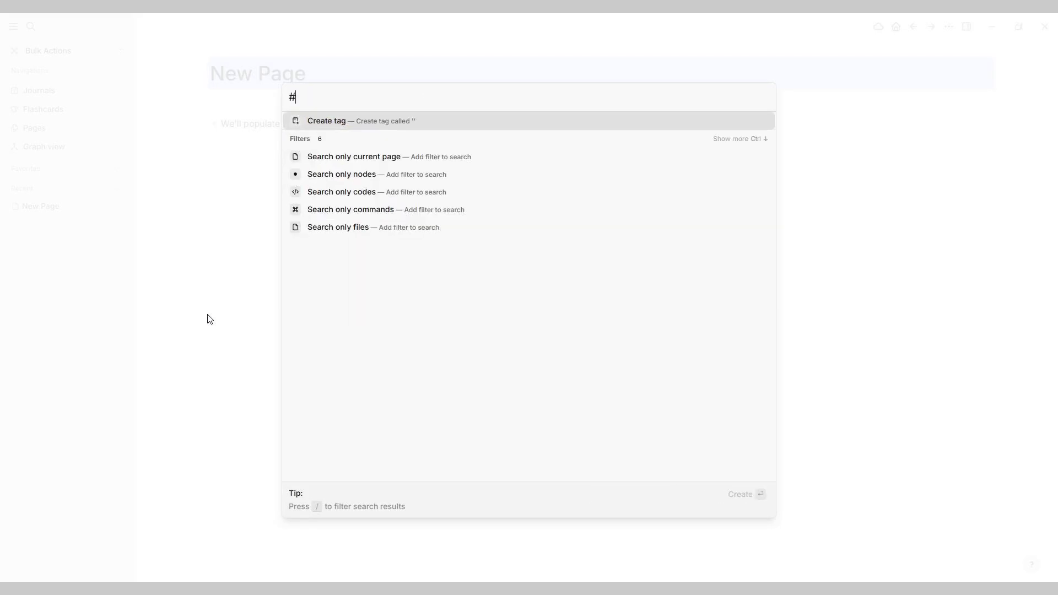
{"action": "type", "text": "movie"}
{"action": "key", "text": "Return"}
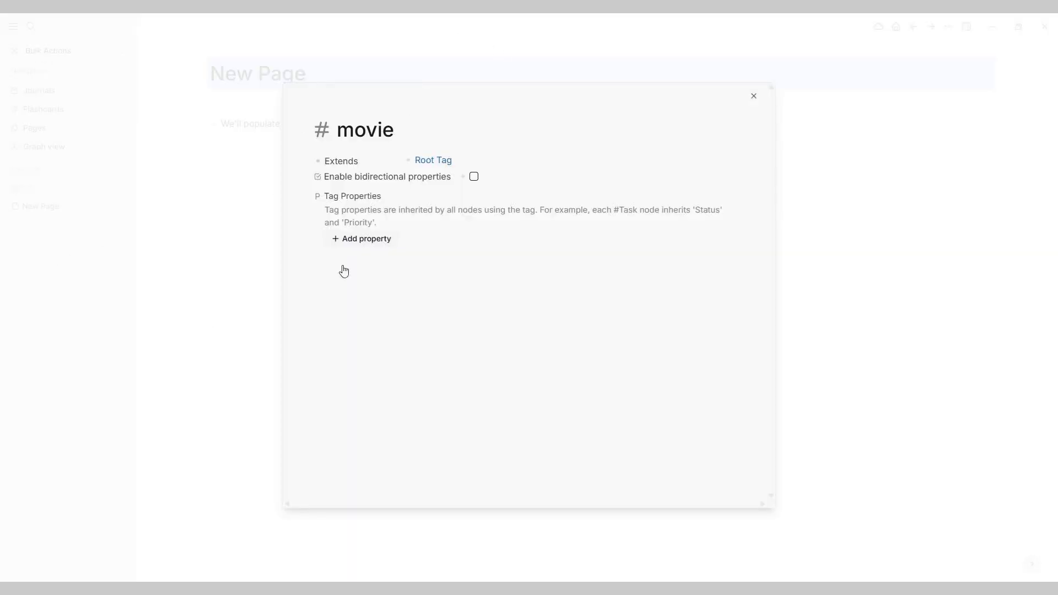
{"action": "left_click", "coordinate": [361, 243]}
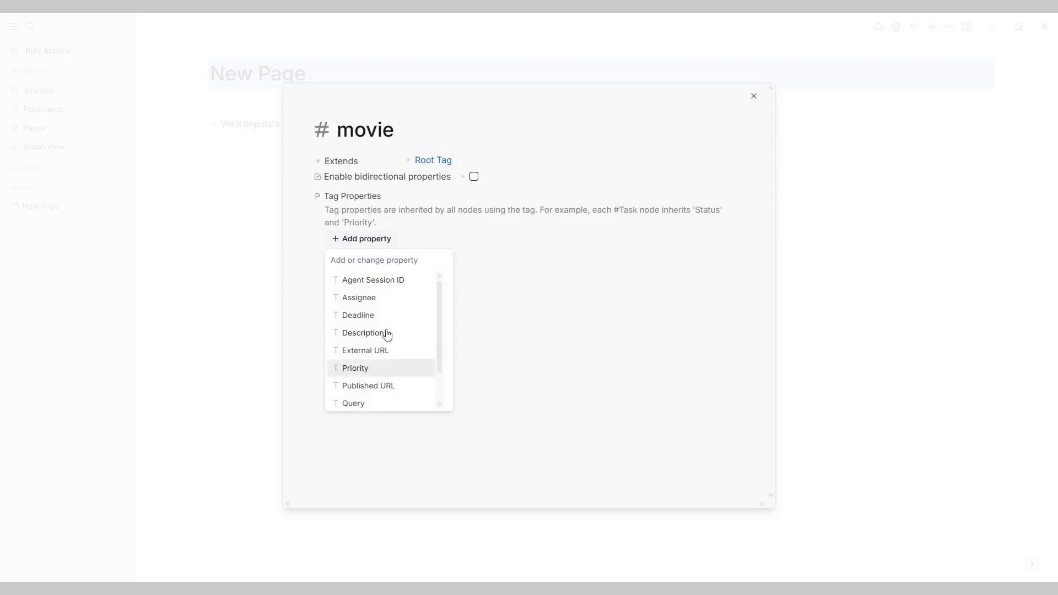
{"action": "type", "text": "year"}
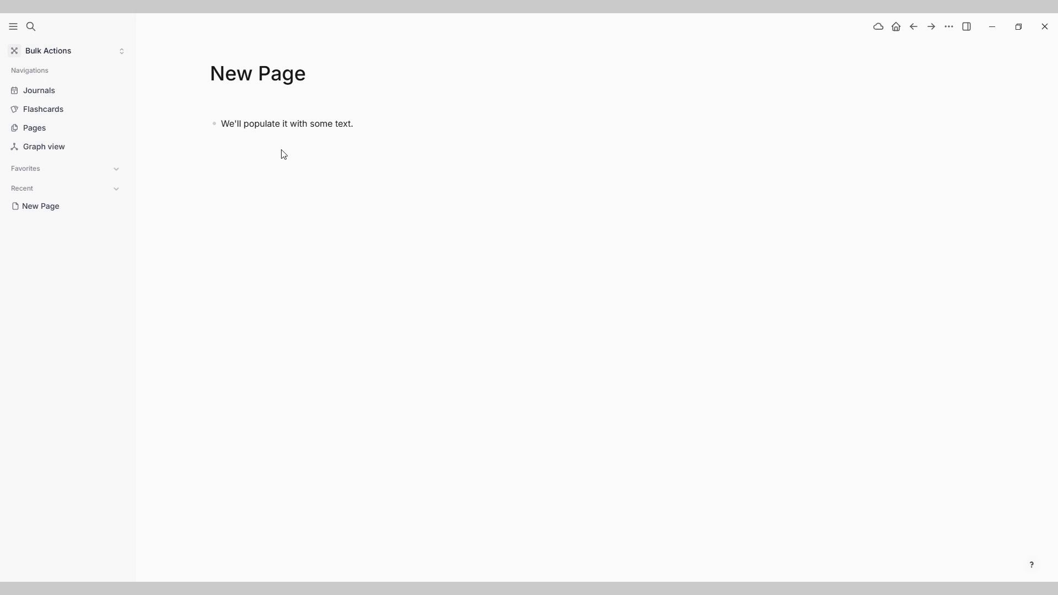
Tag New Page with #movie.
{"action": "left_click", "coordinate": [348, 84]}
{"action": "type", "text": "#mno"}
{"action": "key", "text": "BackSpace"}
{"action": "key", "text": "BackSpace"}
{"action": "key", "text": "BackSpace"}
{"action": "type", "text": "movi"}
{"action": "key", "text": "Return"}
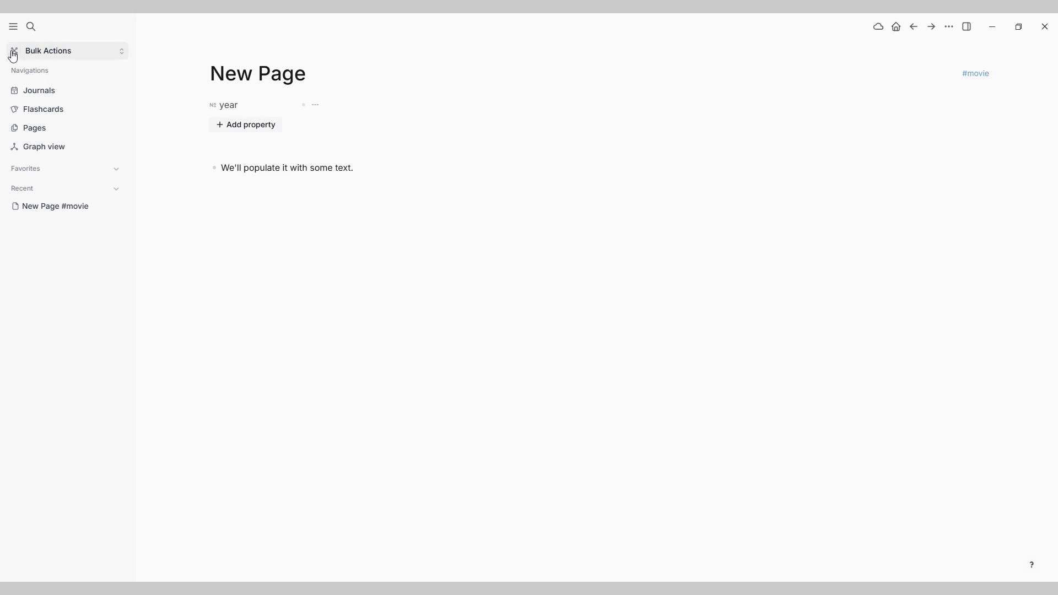
Delete New Page from the list of all pages, and open the movie tag to check its entries.
{"action": "left_click", "coordinate": [39, 128]}
{"action": "left_click", "coordinate": [224, 102]}
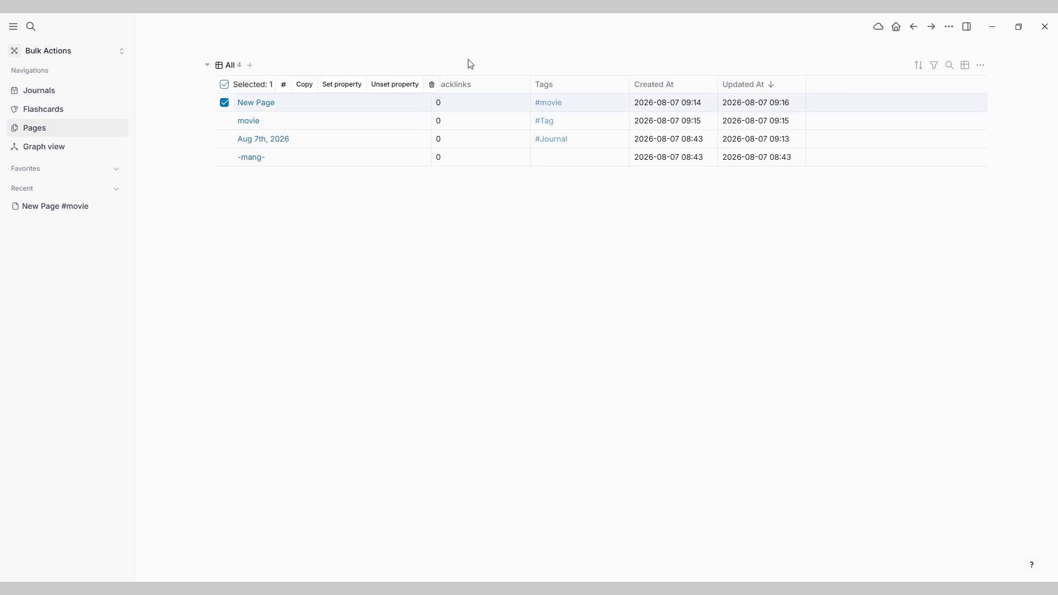
{"action": "left_click", "coordinate": [432, 86]}
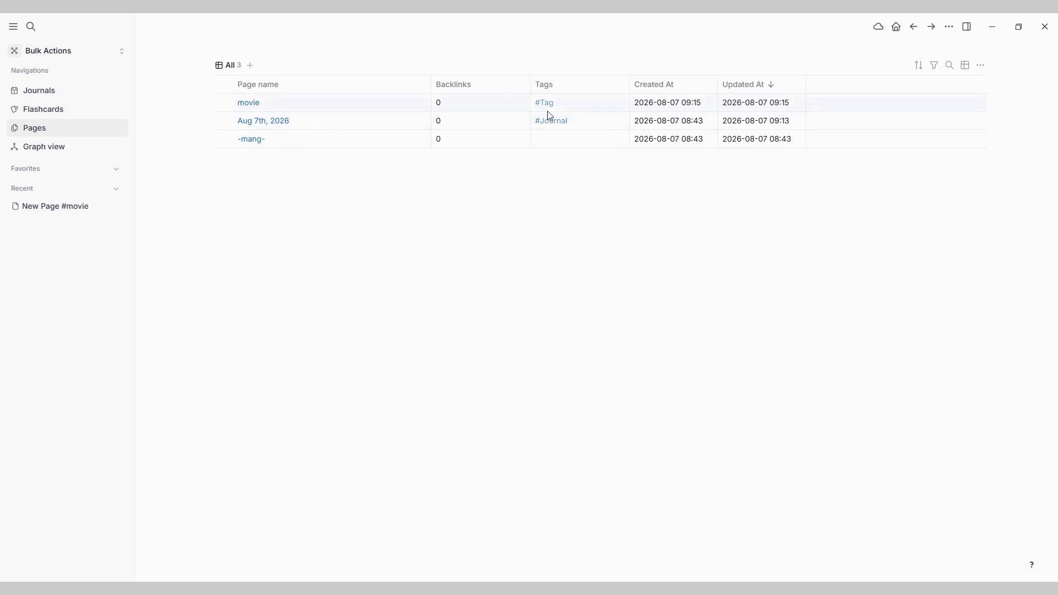
{"action": "left_click", "coordinate": [252, 104]}
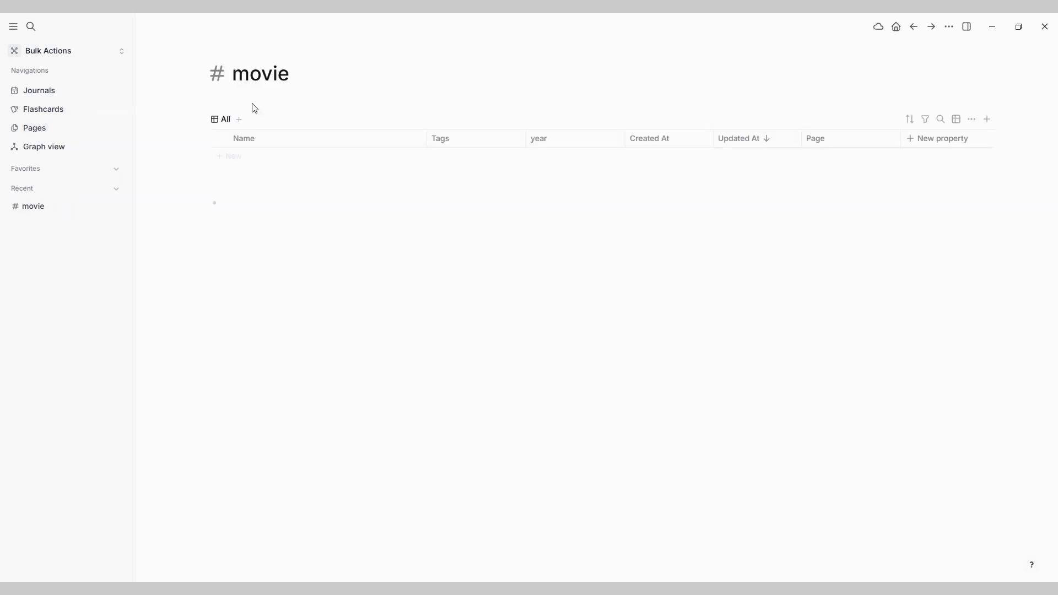
Restore the deleted New Page from Recycle.
{"action": "left_click", "coordinate": [197, 76]}
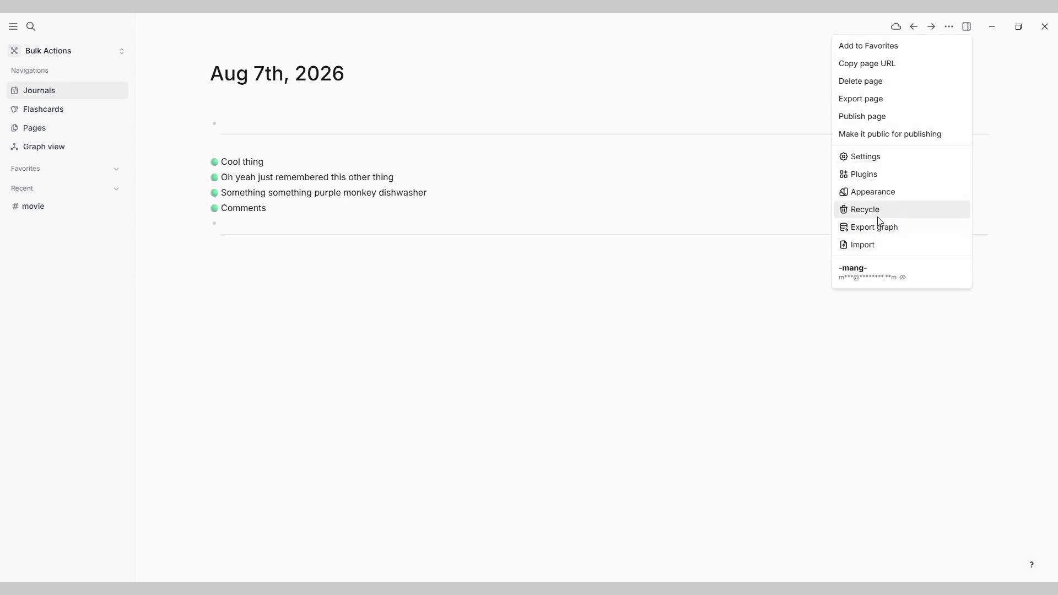
{"action": "left_click", "coordinate": [880, 218]}
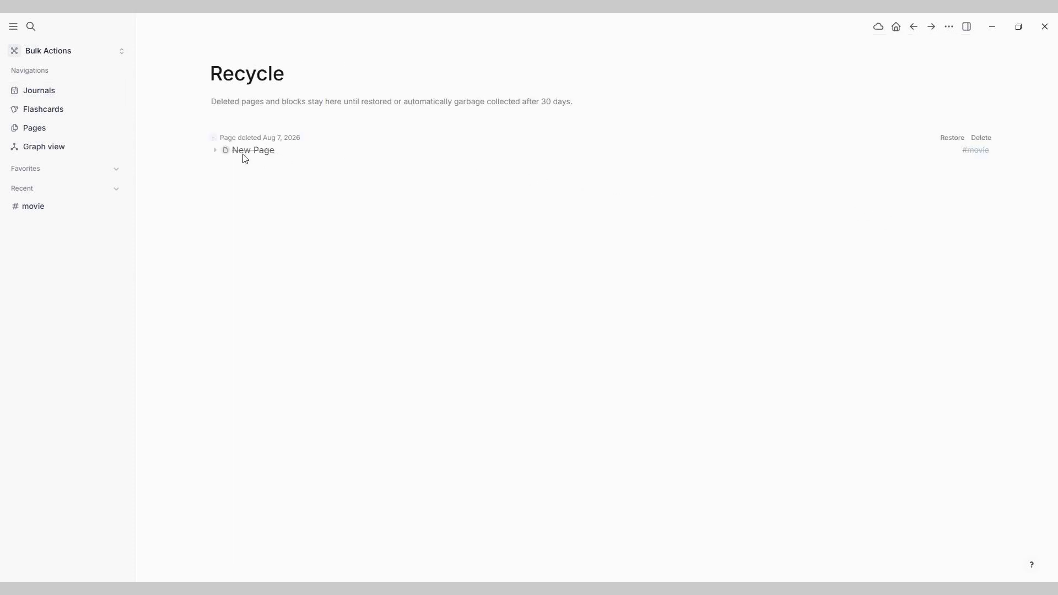
{"action": "left_click", "coordinate": [948, 142]}
Open the restored New Page to check its year property, text and movie tag, and return to the journal.
{"action": "left_click", "coordinate": [47, 94]}
{"action": "left_click", "coordinate": [51, 131]}
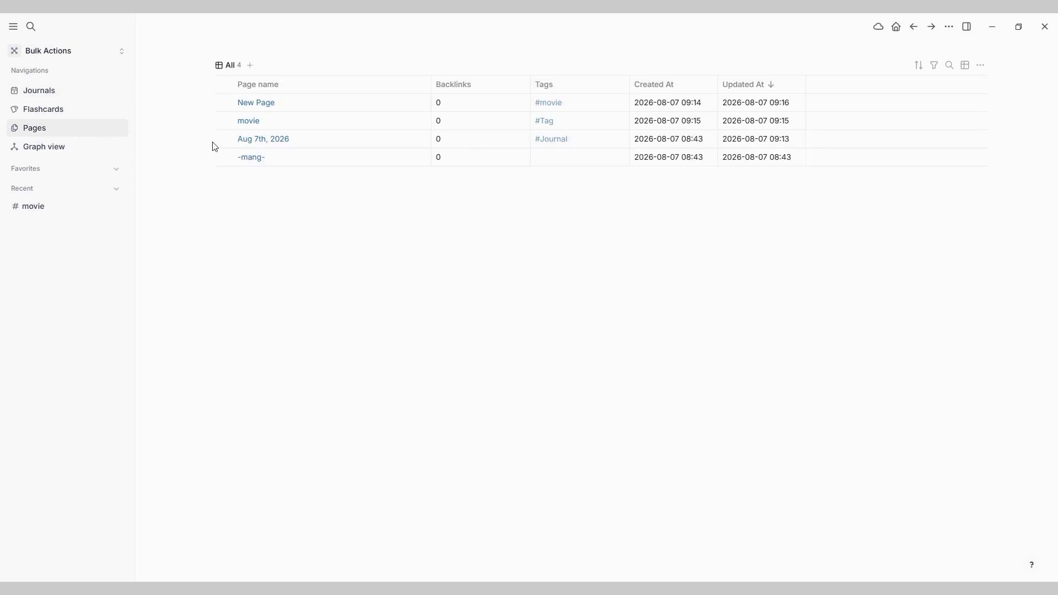
{"action": "left_click", "coordinate": [260, 104]}
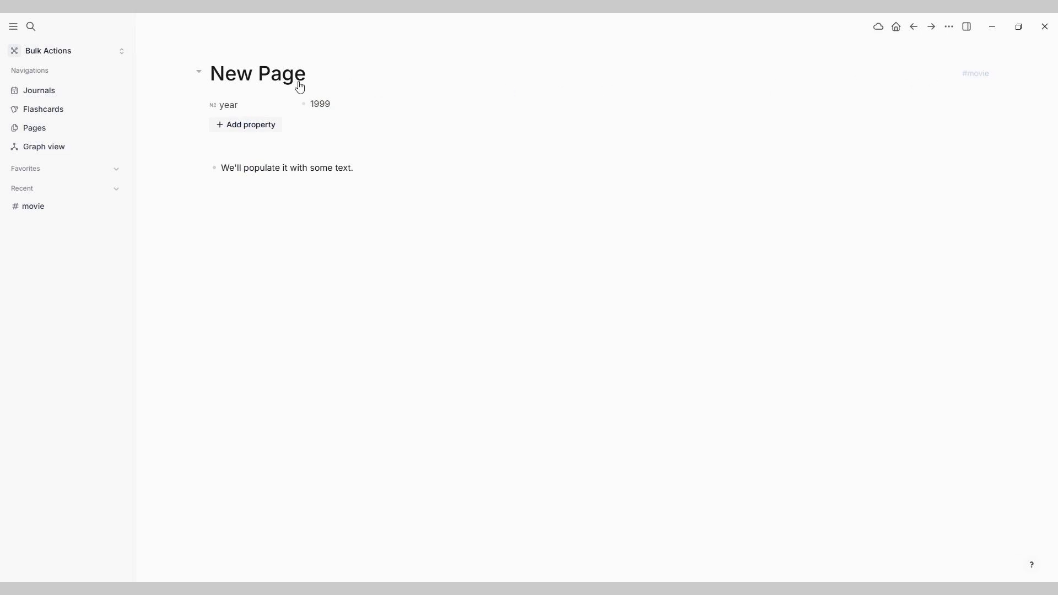
{"action": "mouse_move", "coordinate": [967, 76]}
{"action": "left_click", "coordinate": [60, 97]}
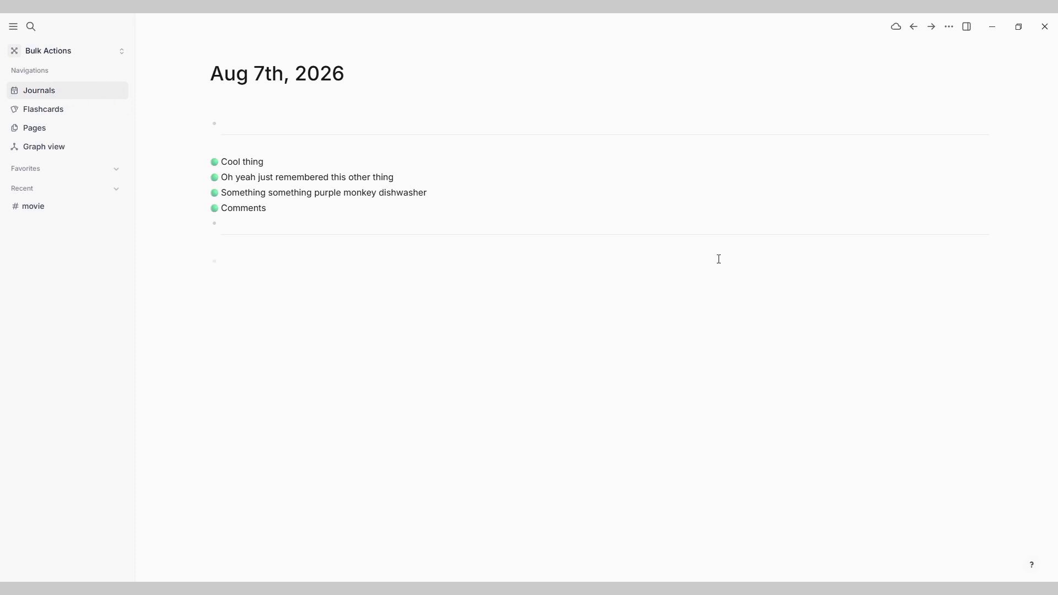